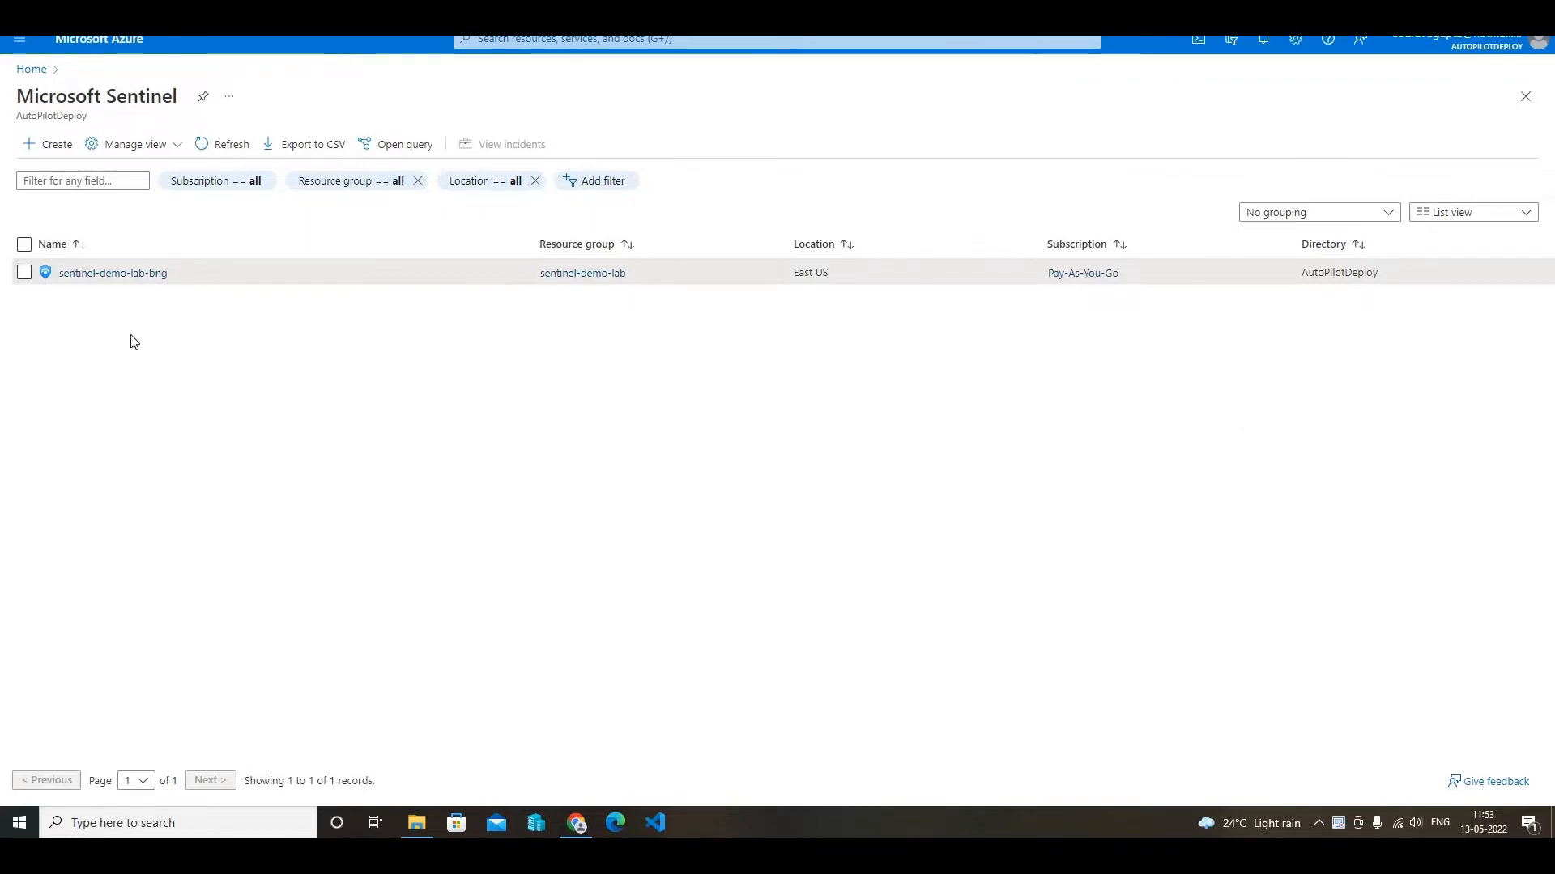
# - Open the active analytics rules of the sentinel-demo-lab-bng workspace and widen the Name column to show the full rule names
pyautogui.click(147, 273)
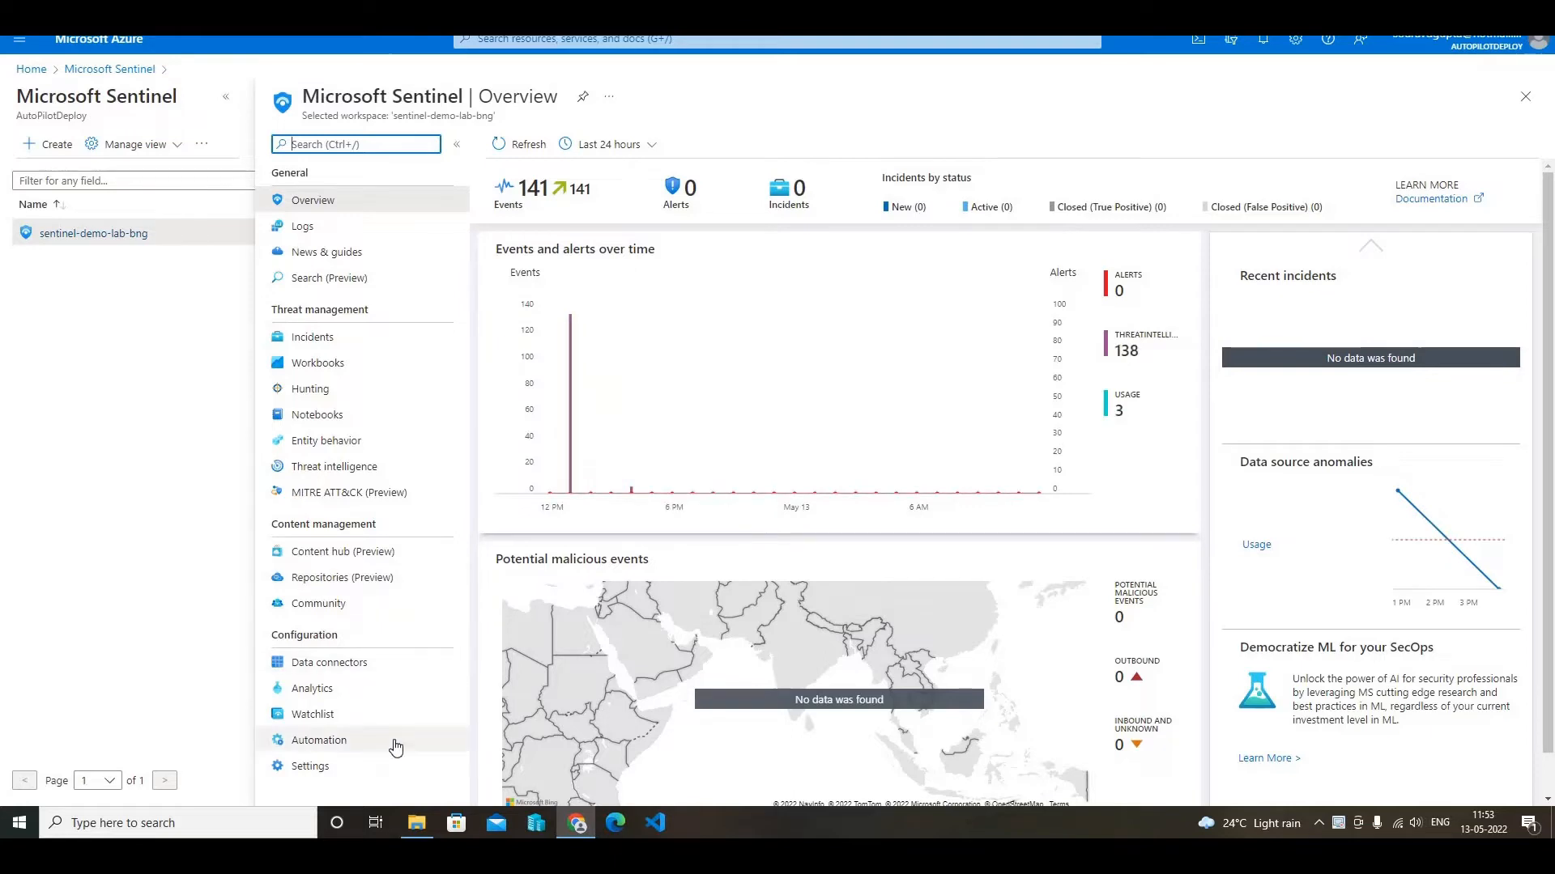
pyautogui.click(322, 690)
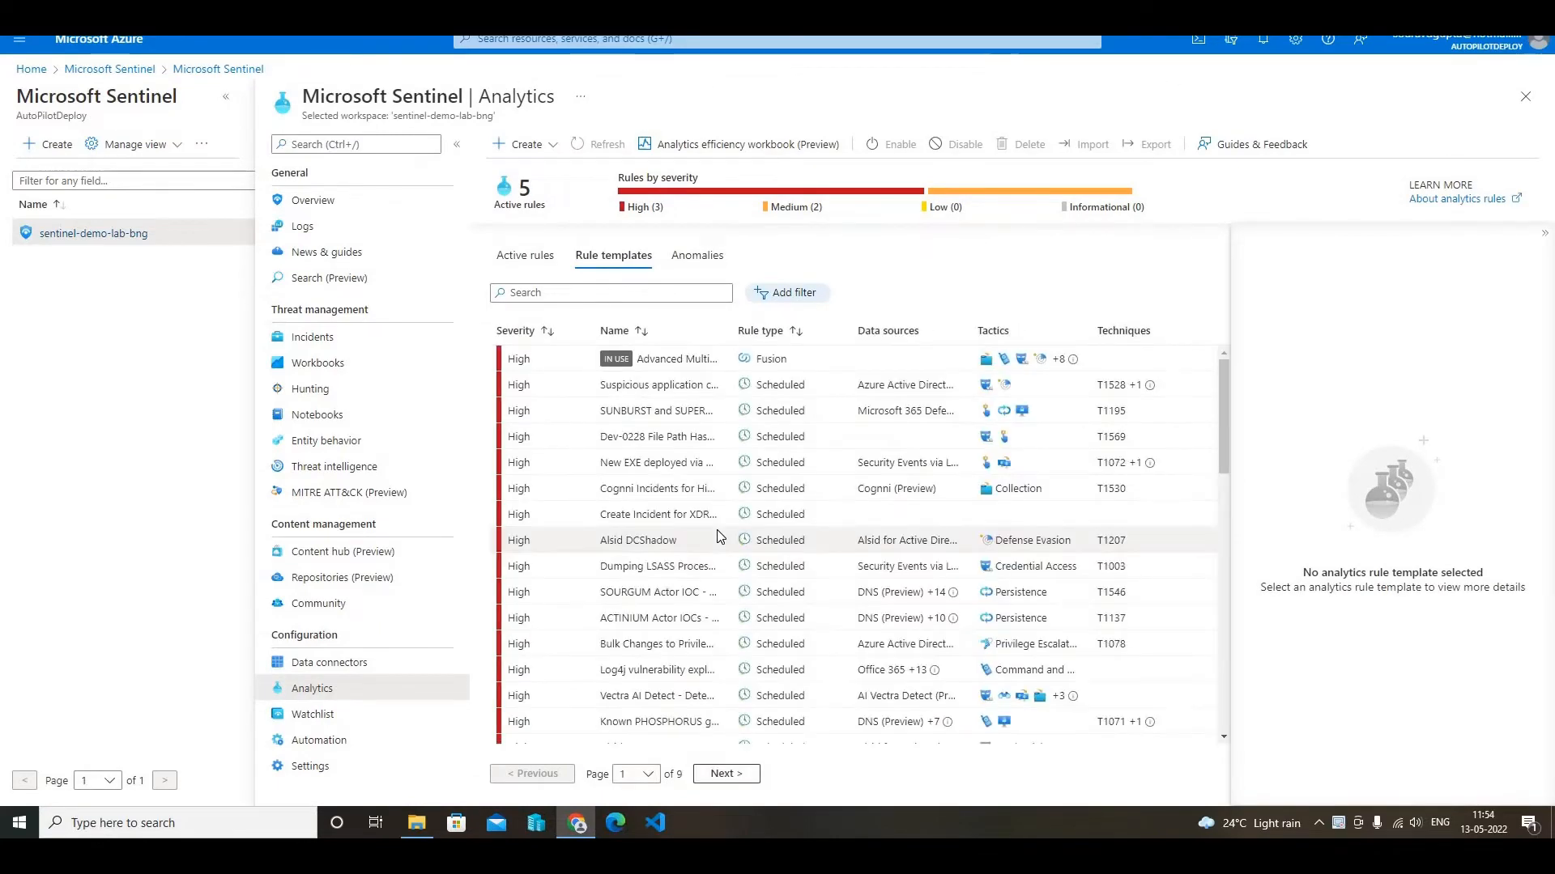
pyautogui.click(522, 256)
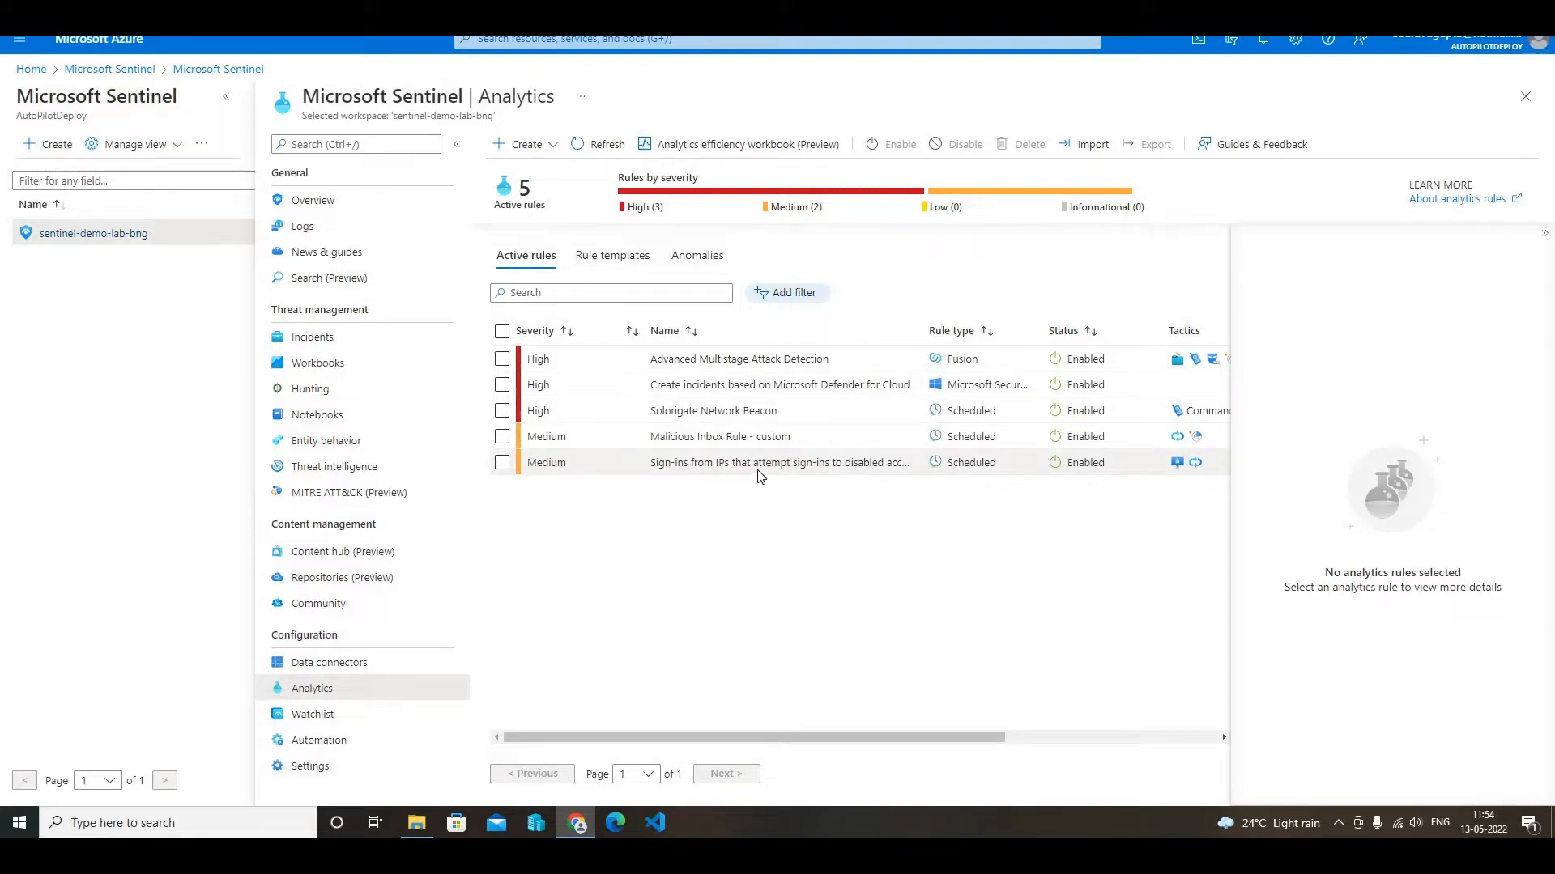
pyautogui.moveTo(982, 327); pyautogui.dragTo(912, 348)
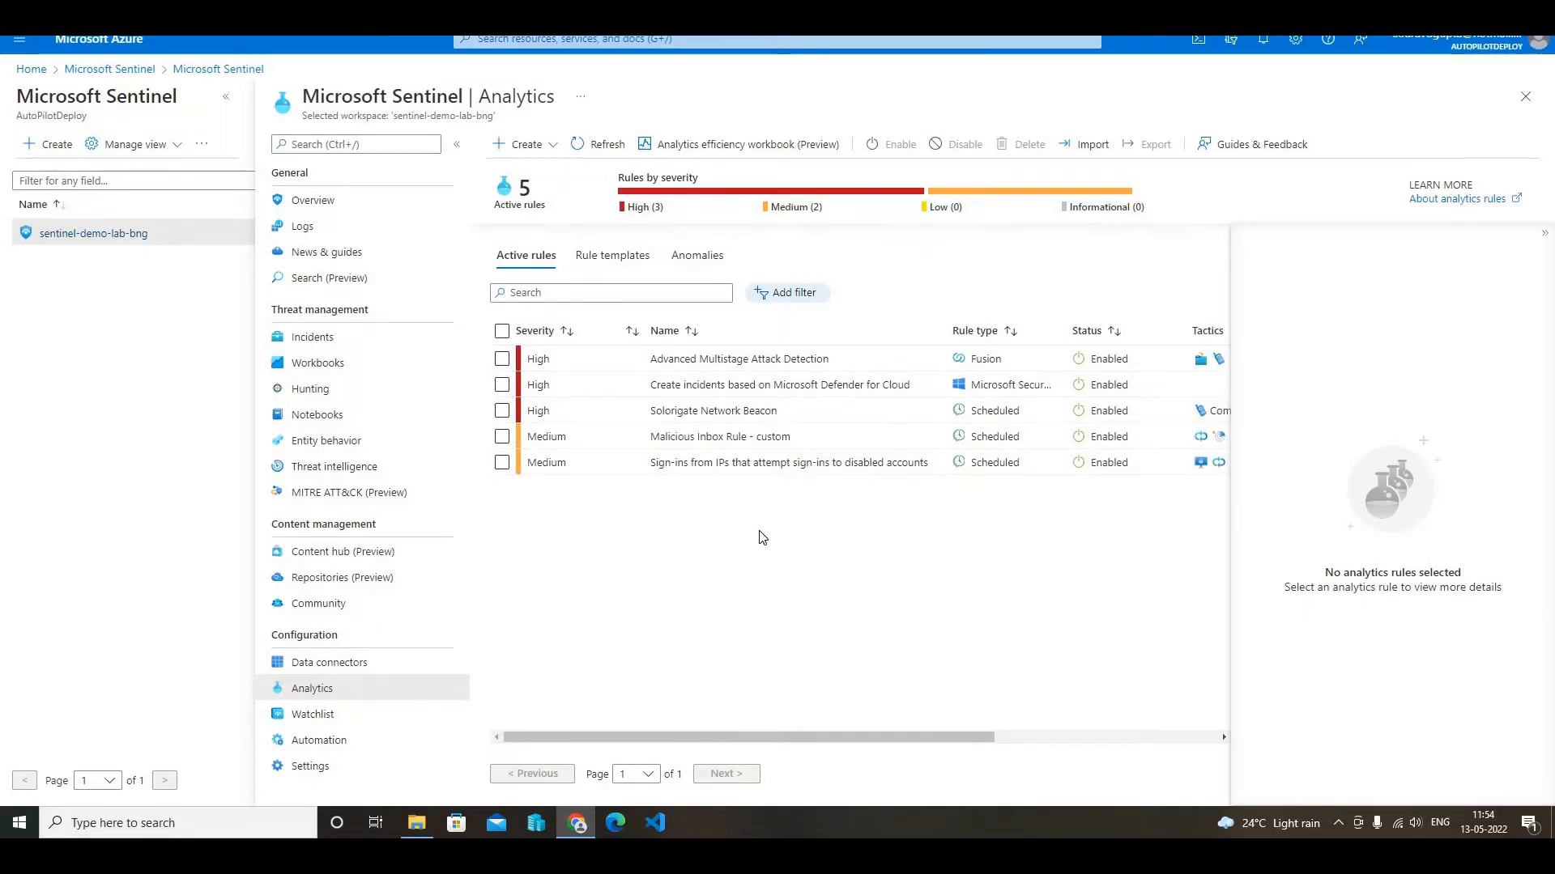
# - Filter the analytics rule templates by the Data Sources value Security Events via Legacy Agent only
pyautogui.click(616, 256)
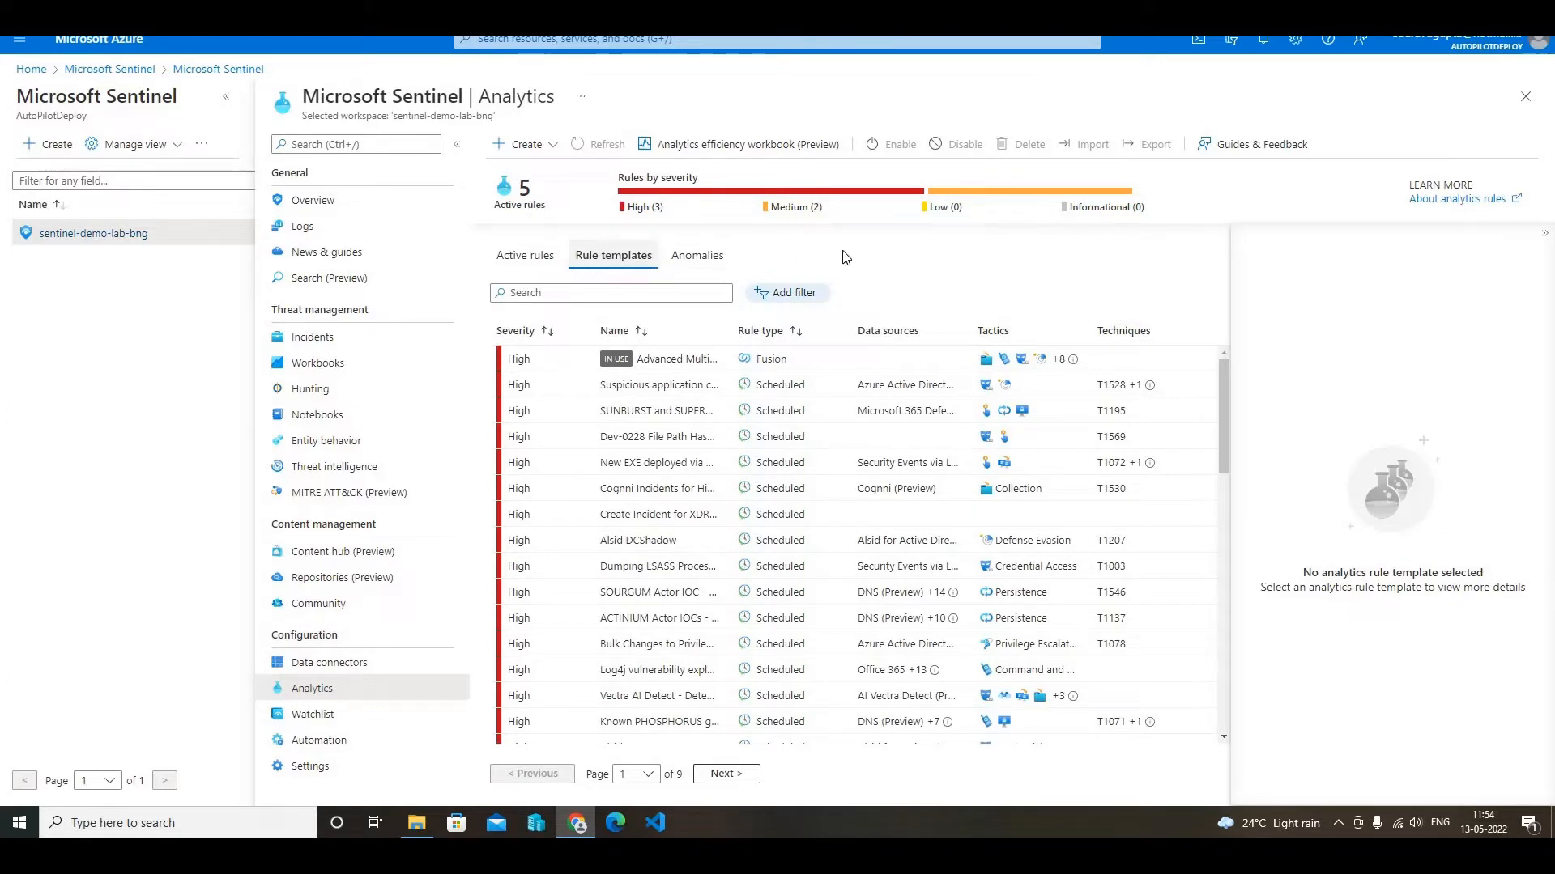
pyautogui.click(793, 294)
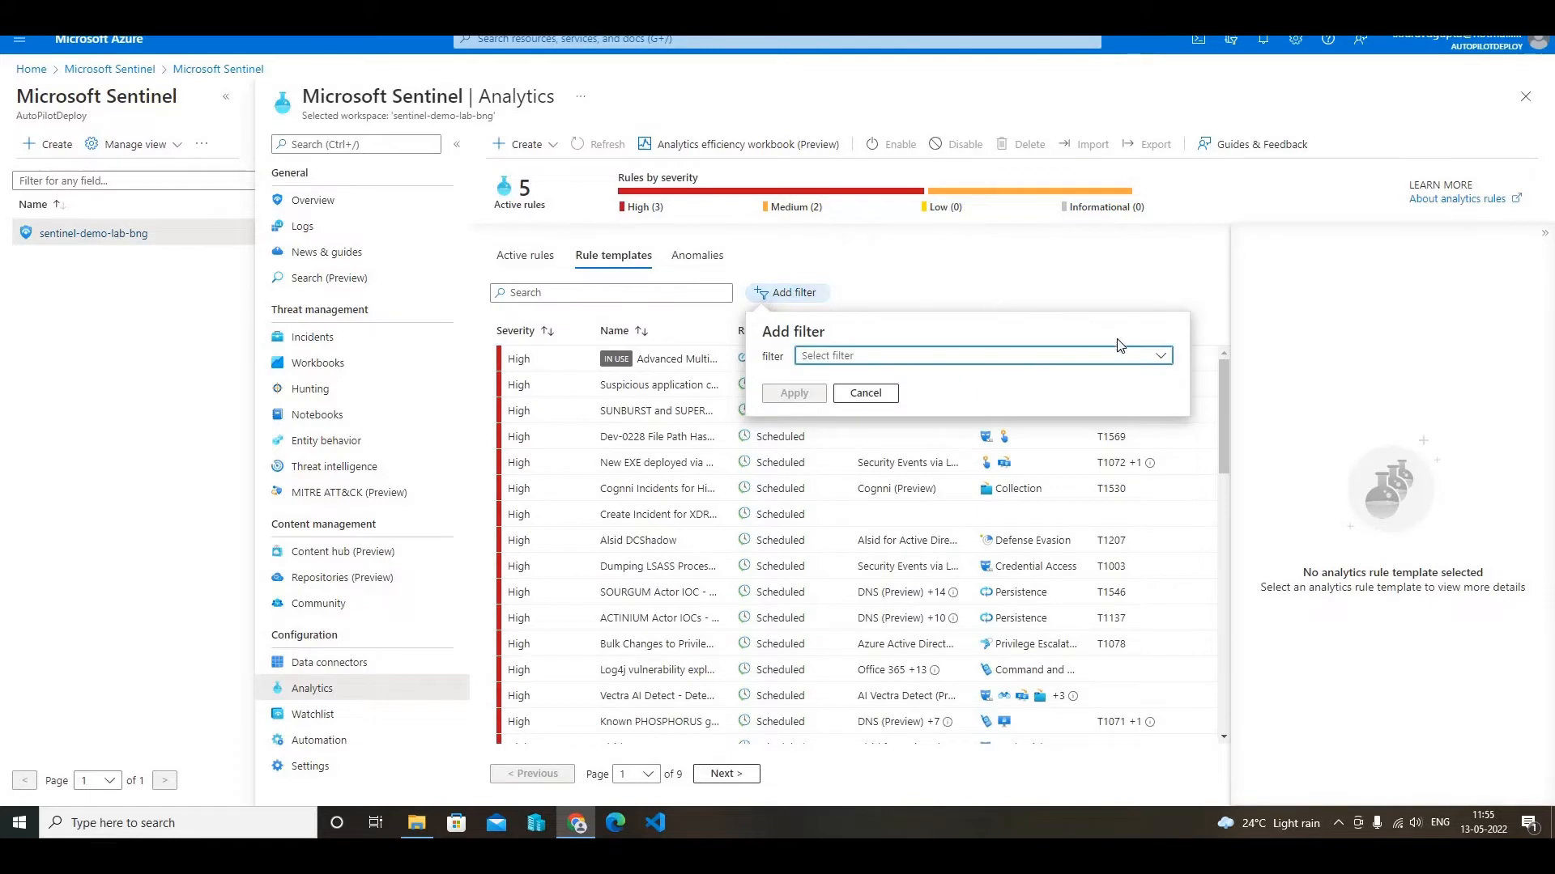
pyautogui.click(1164, 361)
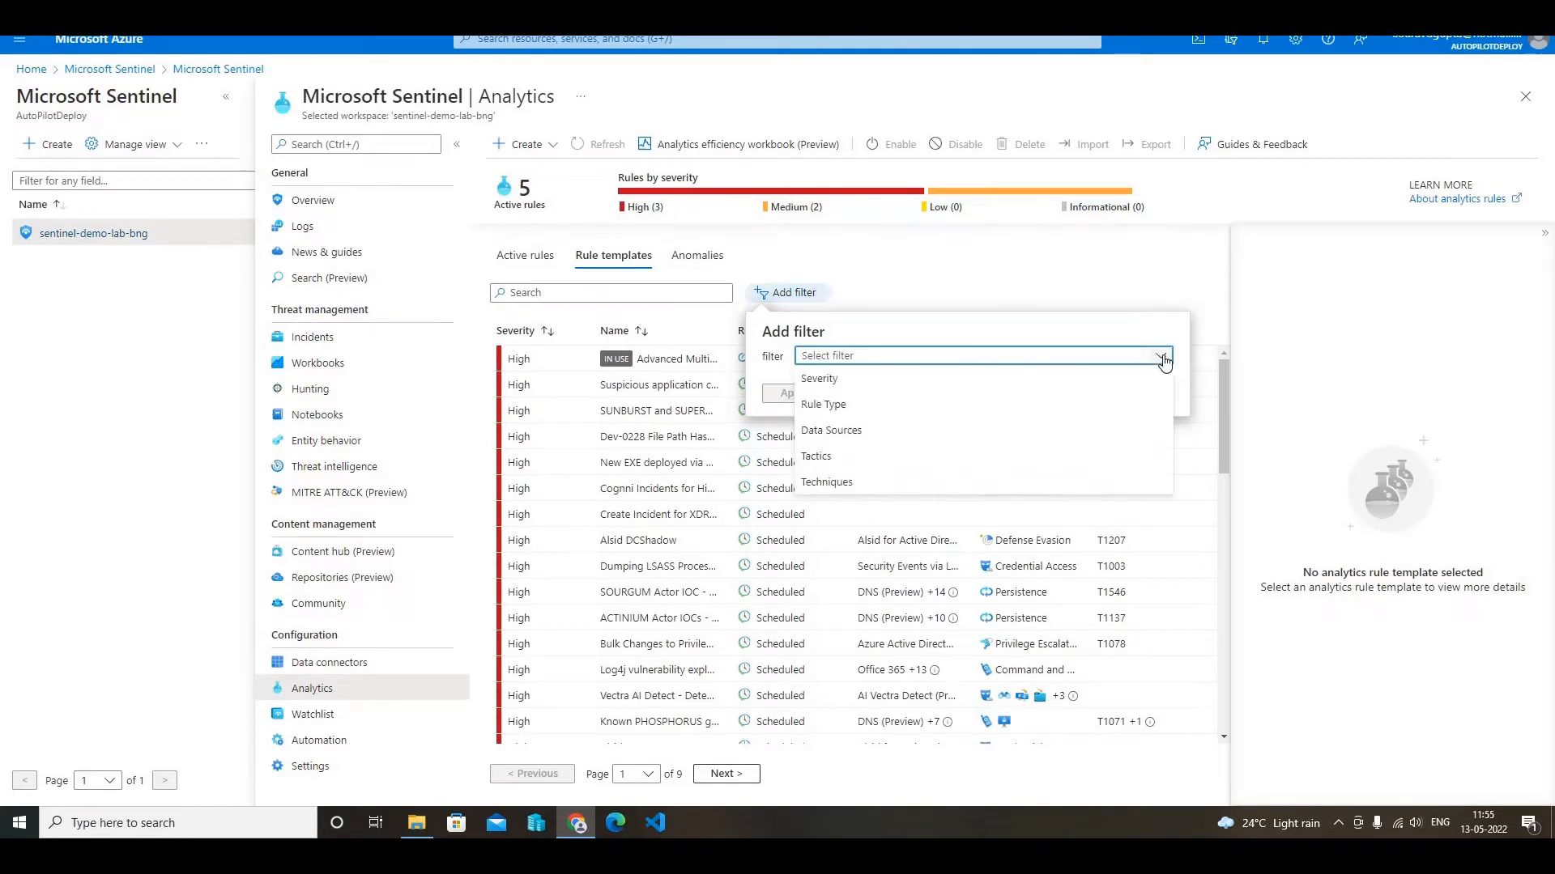
pyautogui.click(856, 435)
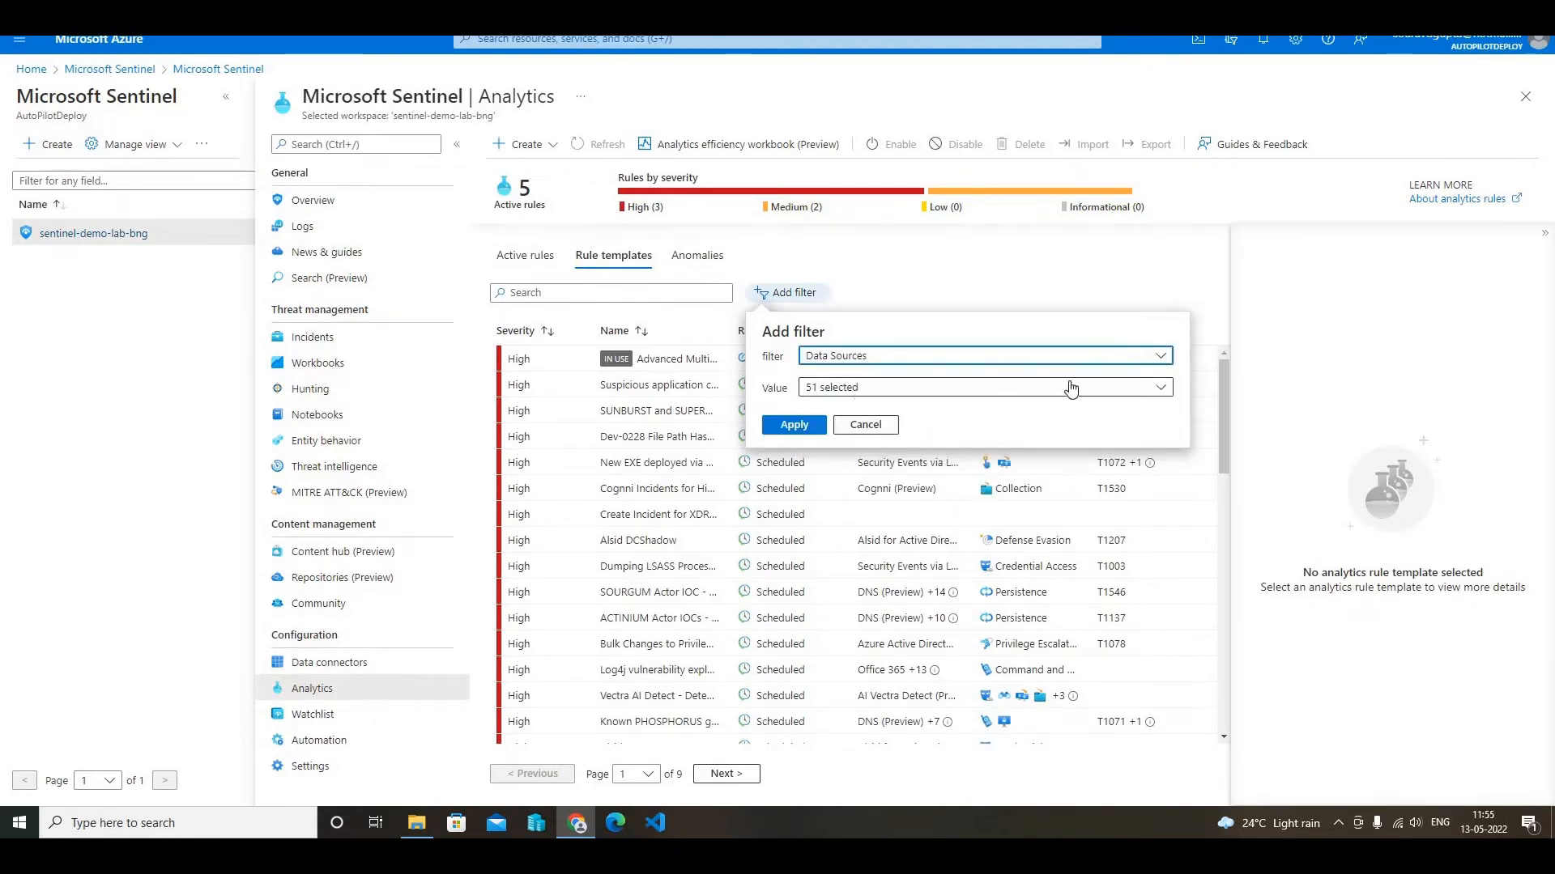
pyautogui.click(1162, 393)
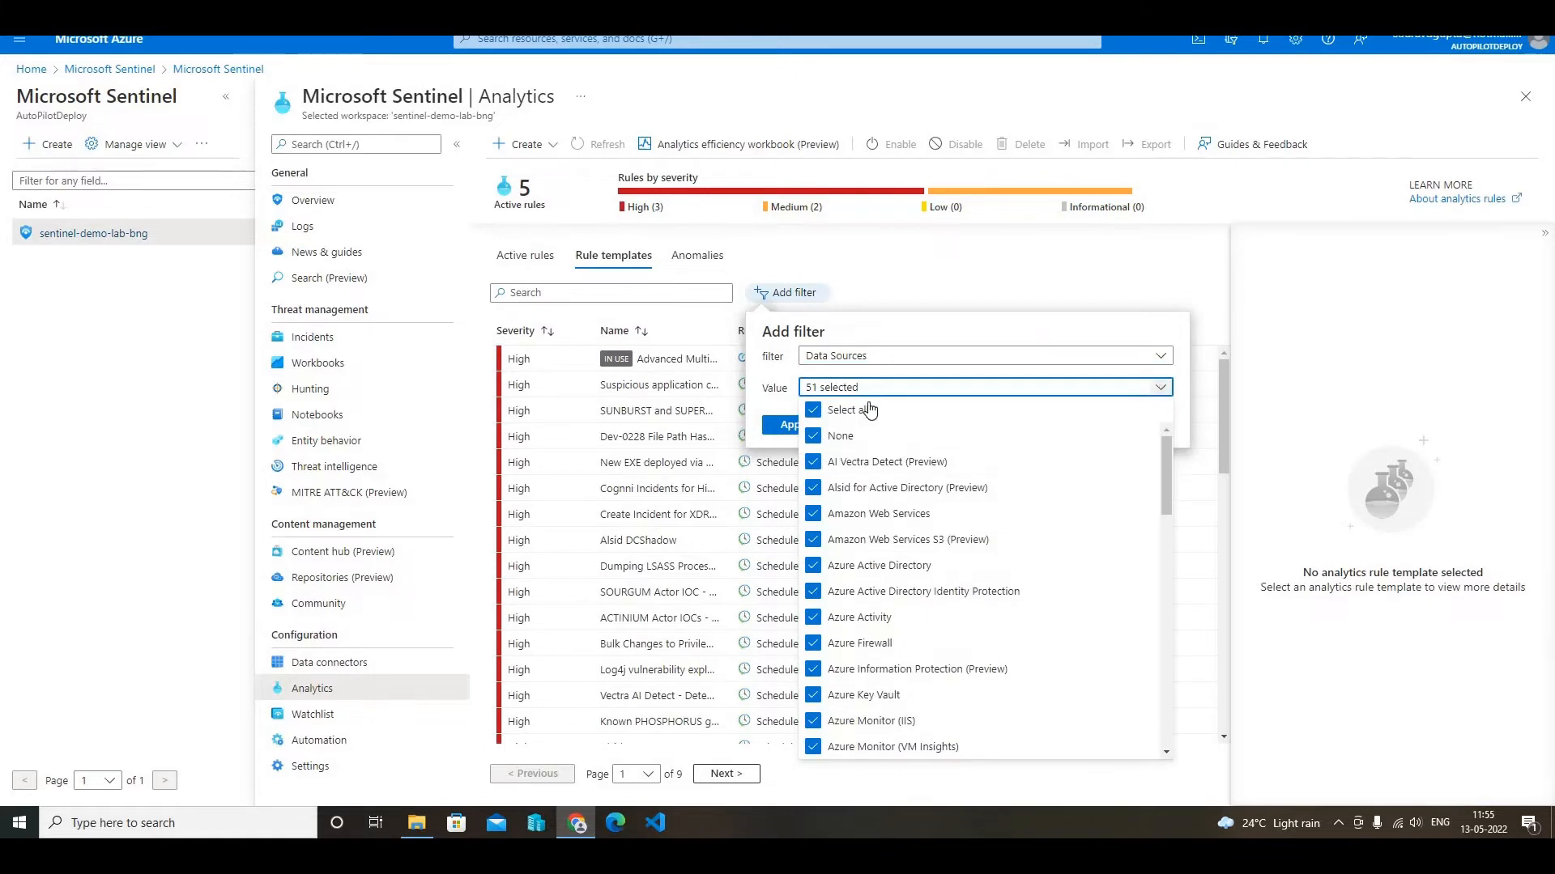
pyautogui.click(814, 410)
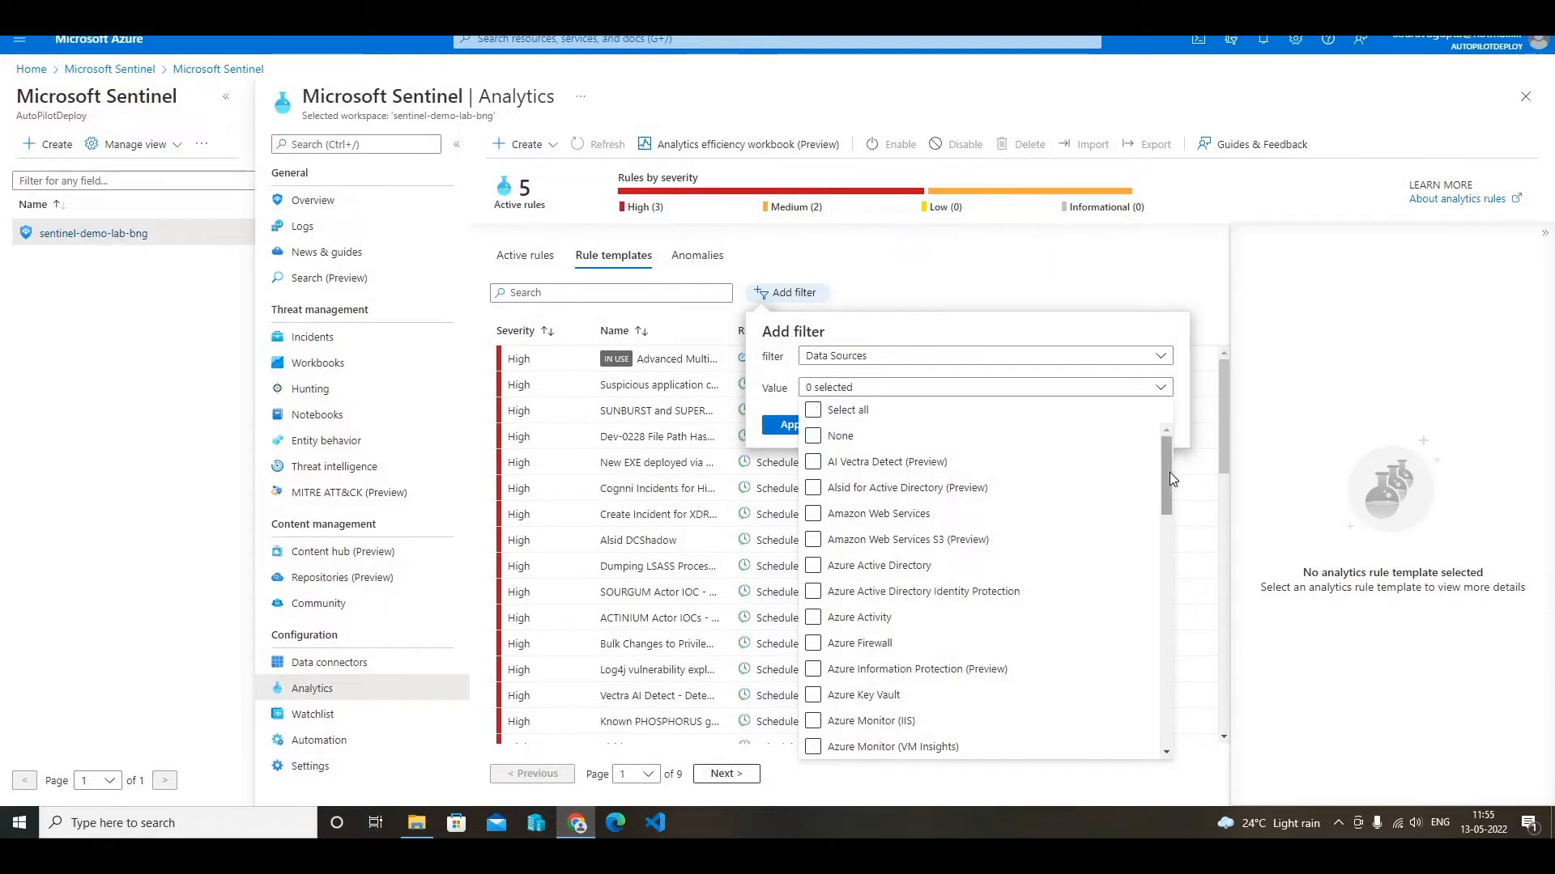
pyautogui.moveTo(1169, 473); pyautogui.dragTo(1181, 687)
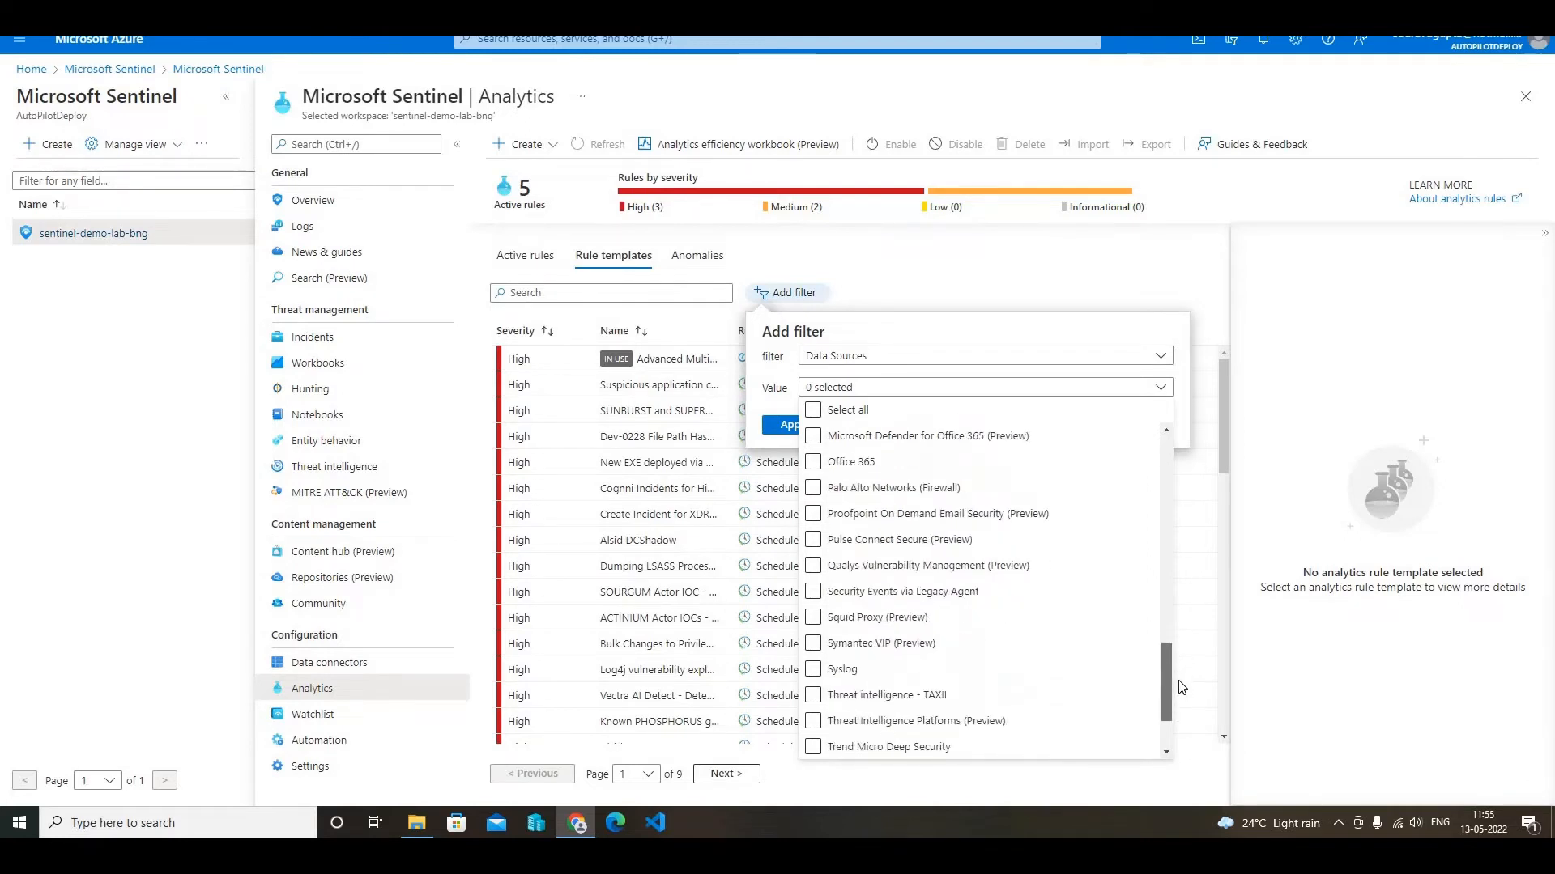
pyautogui.click(980, 617)
pyautogui.click(814, 595)
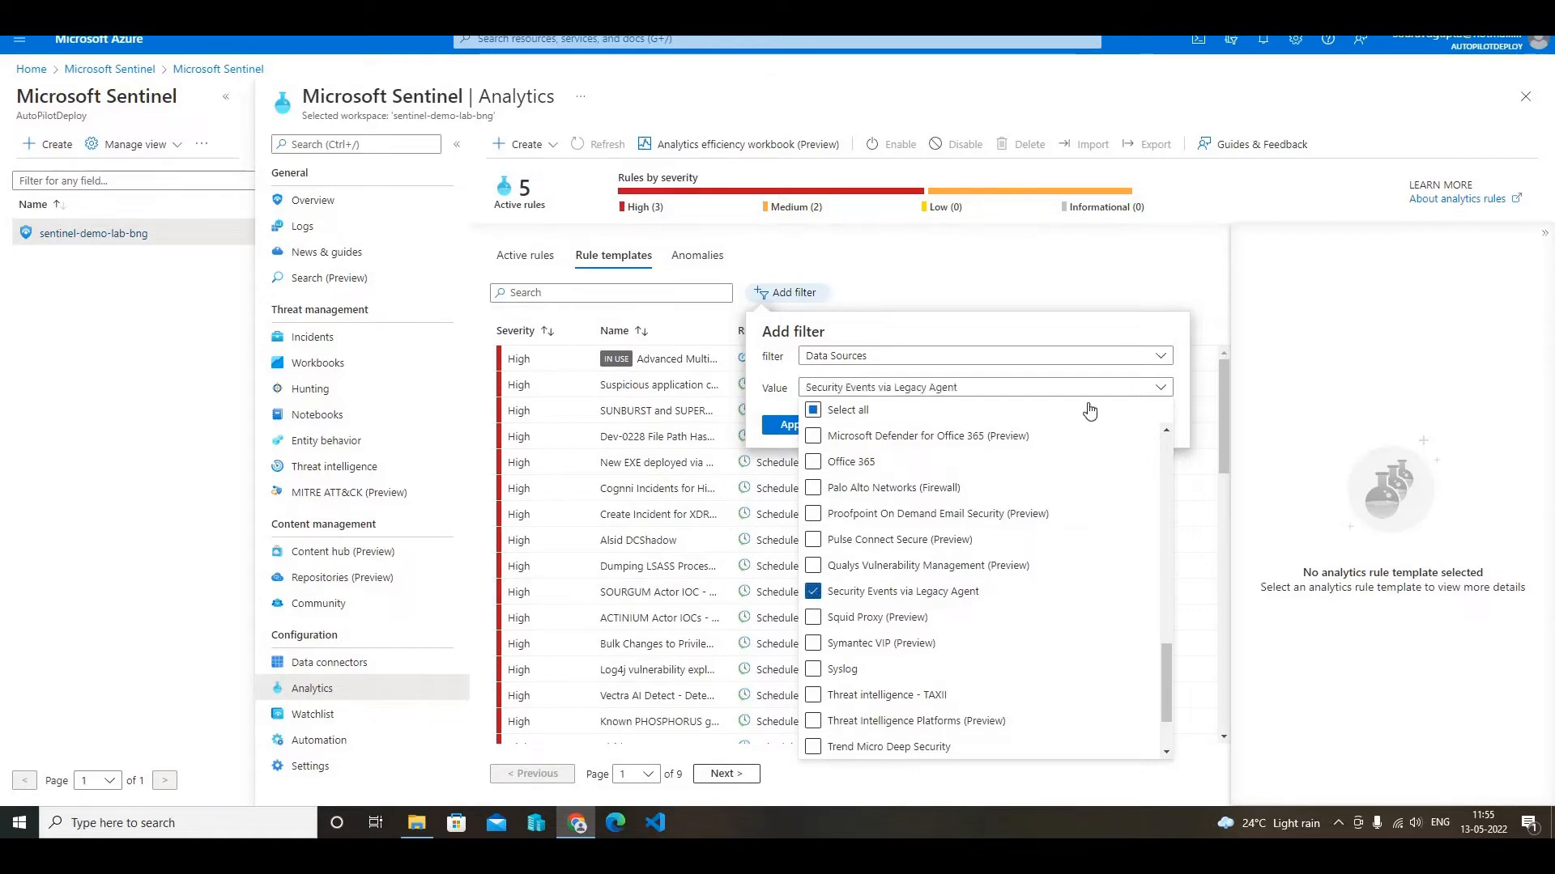
pyautogui.click(999, 336)
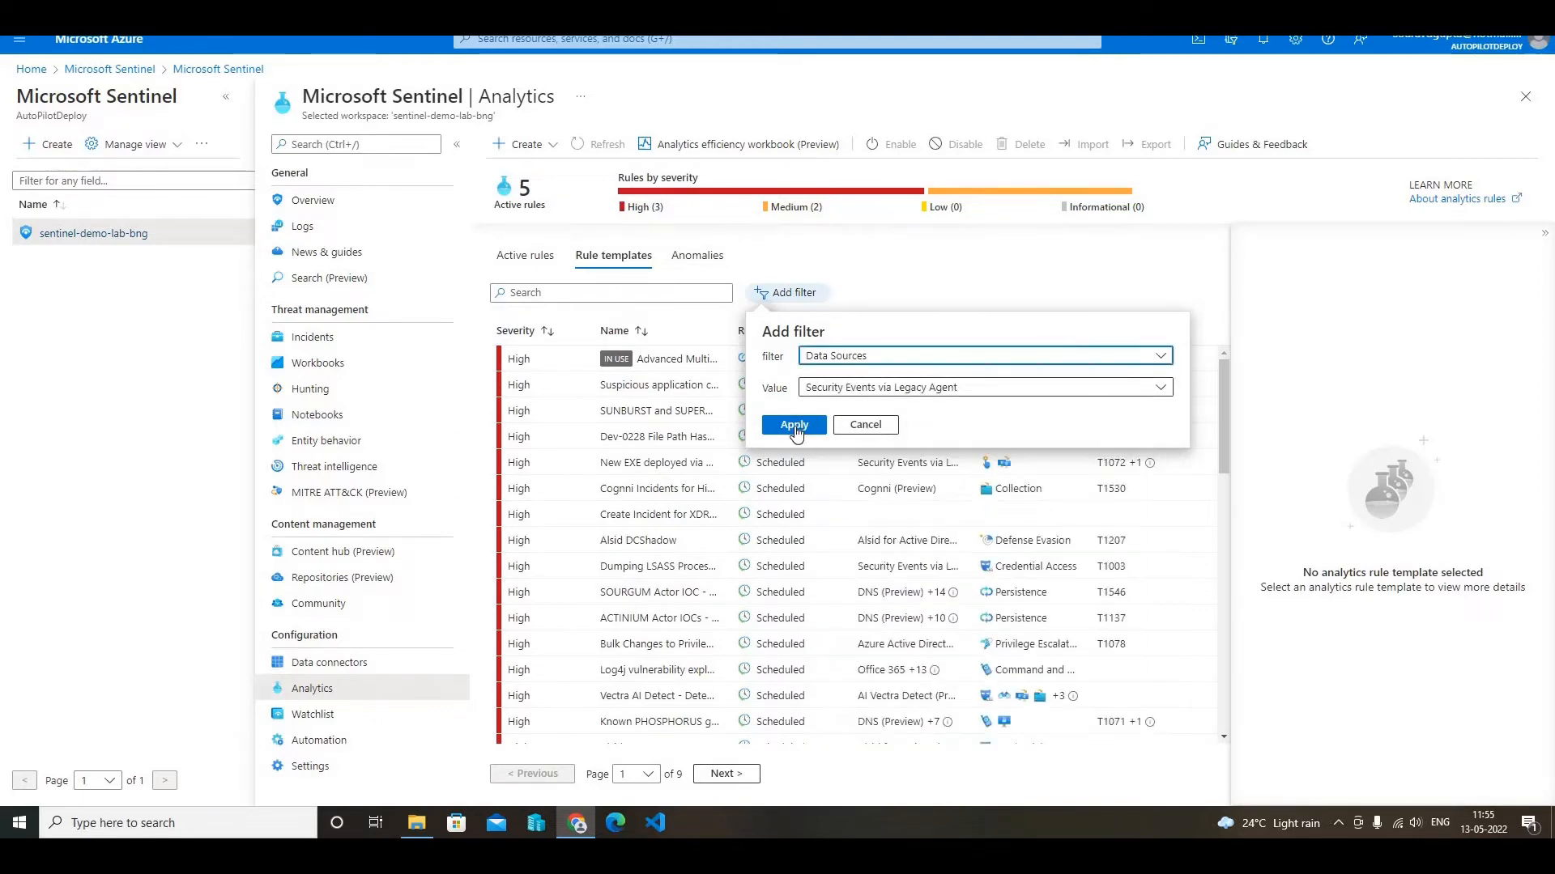
pyautogui.click(795, 426)
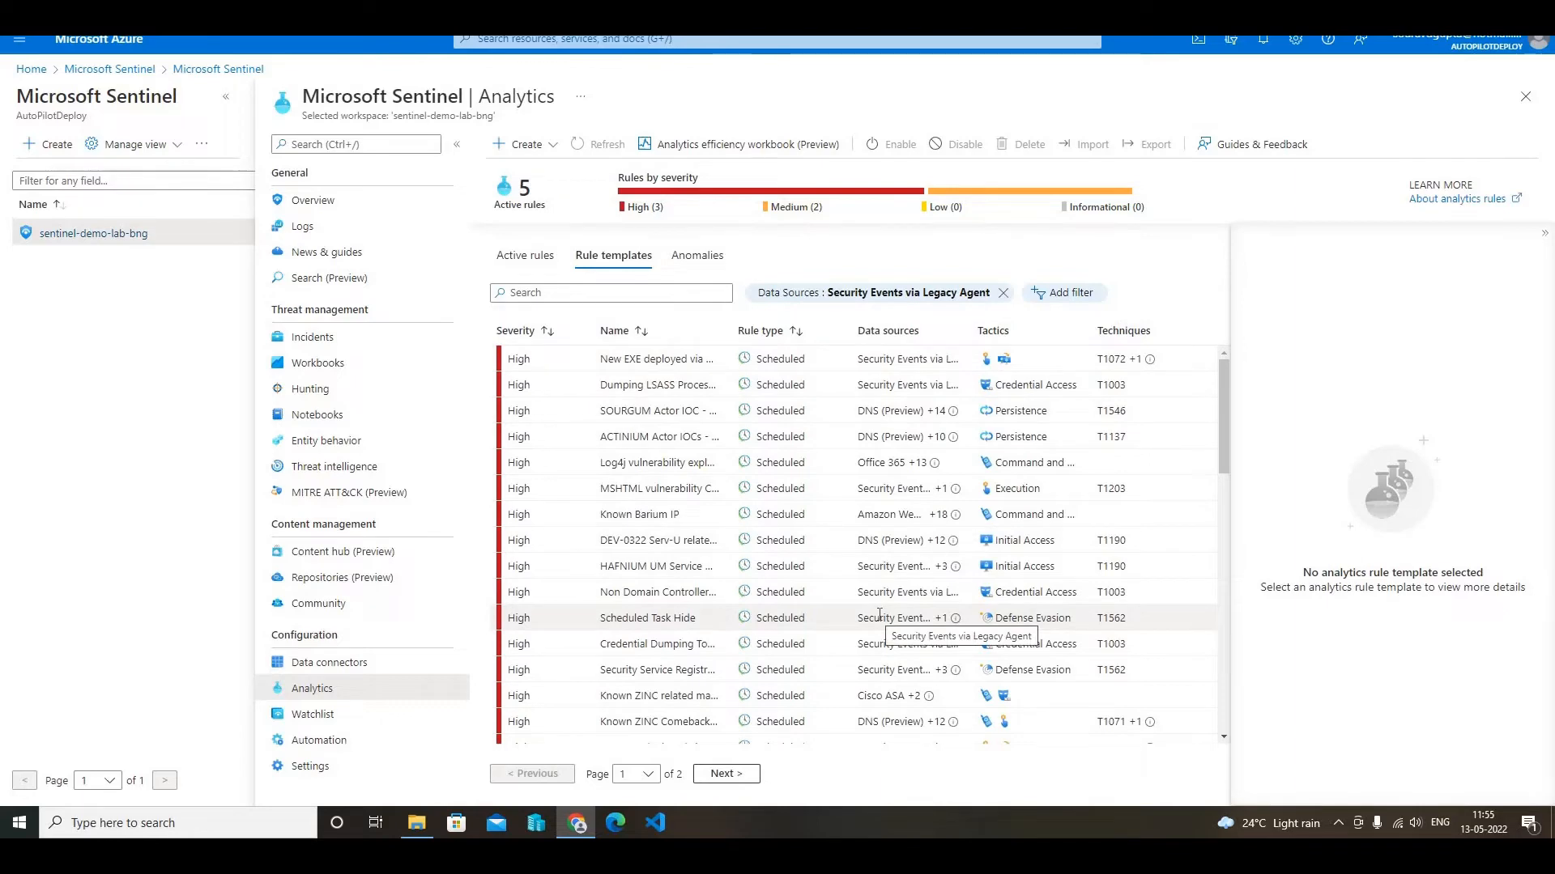
# - Look through the filtered templates, search them for "Rare R" and select the Rare RDP Connections template
pyautogui.scroll(-10, 879, 616)
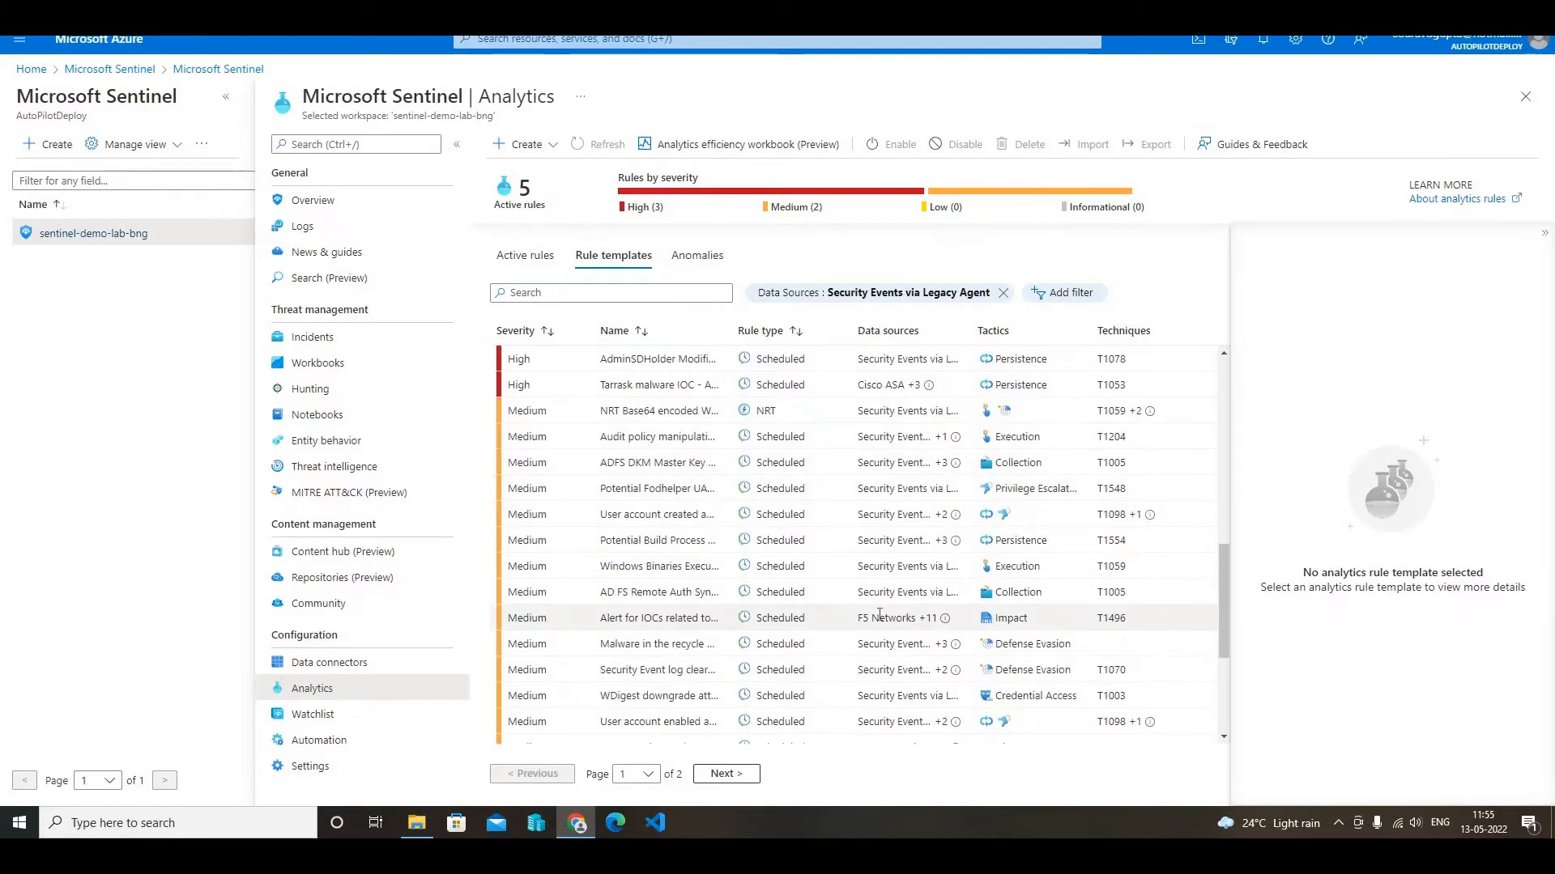
pyautogui.scroll(-5, 880, 616)
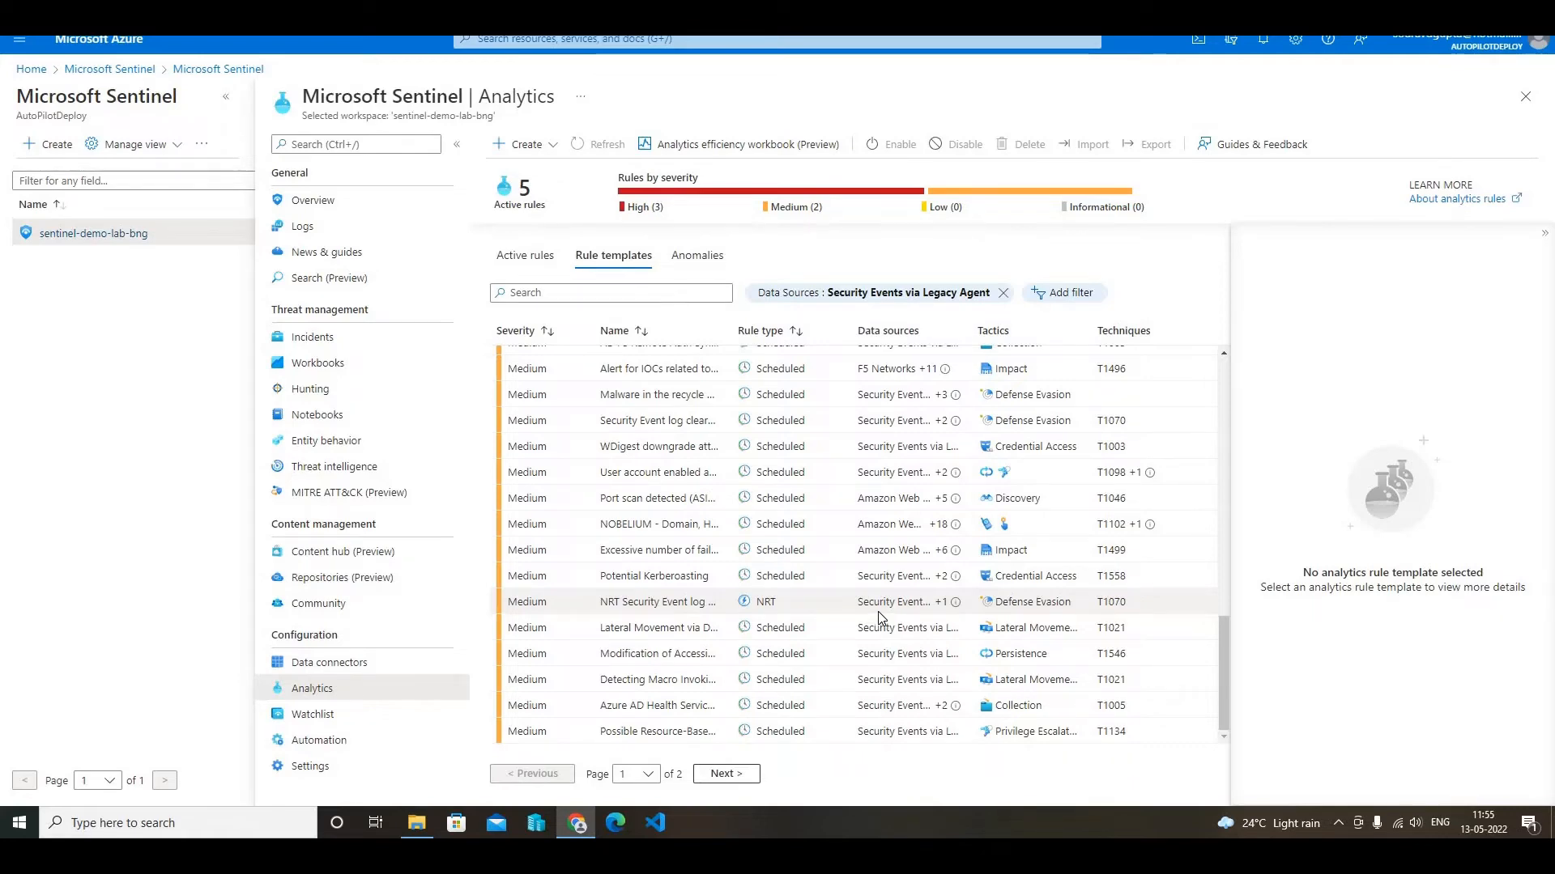
pyautogui.scroll(10, 879, 619)
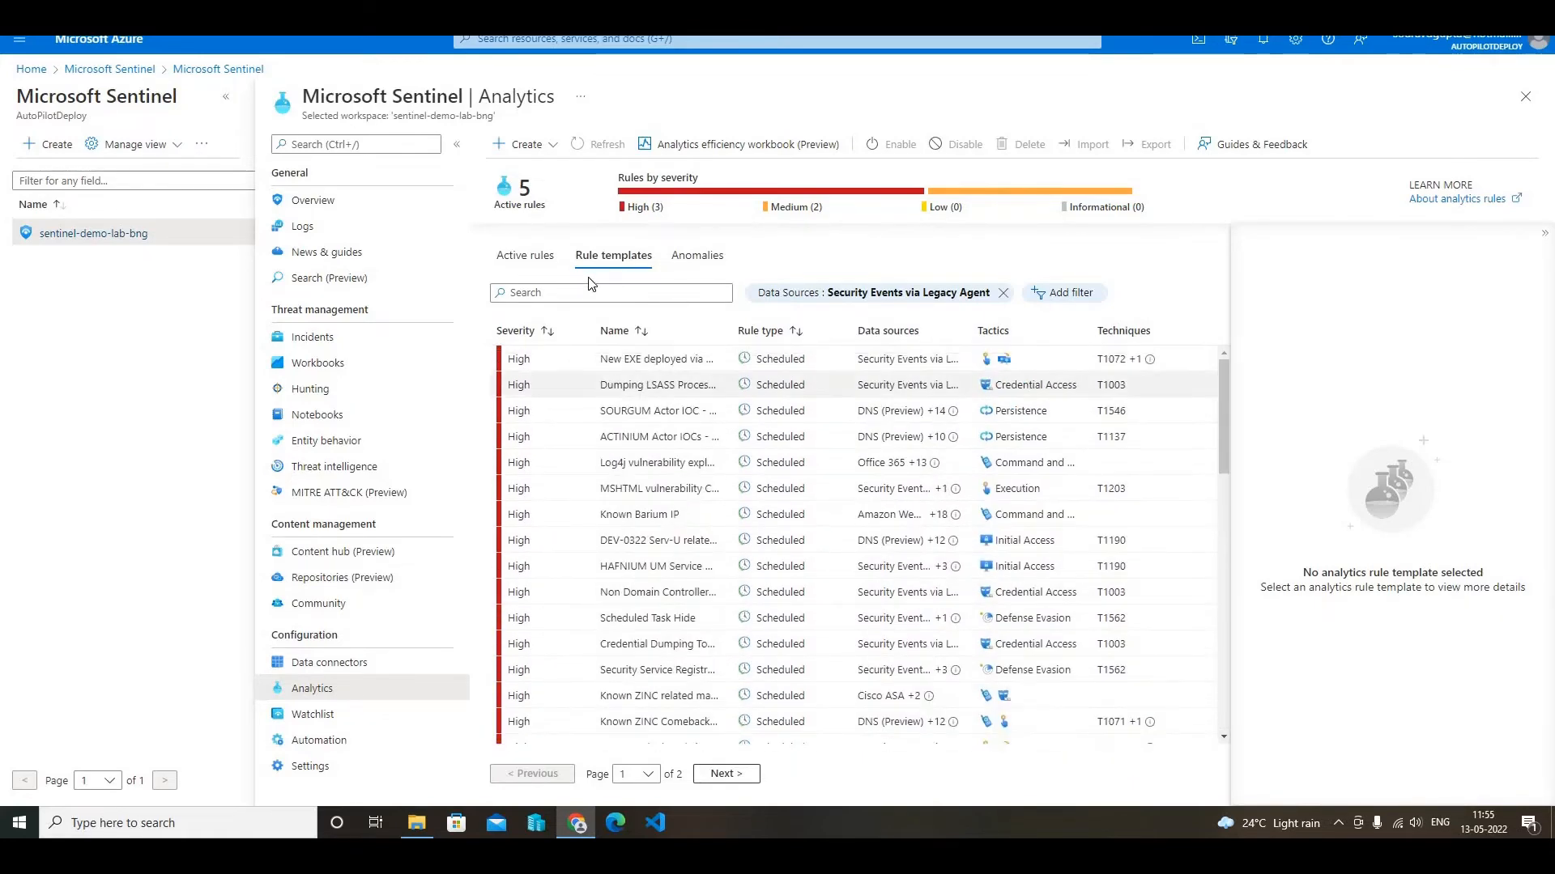
pyautogui.click(612, 291)
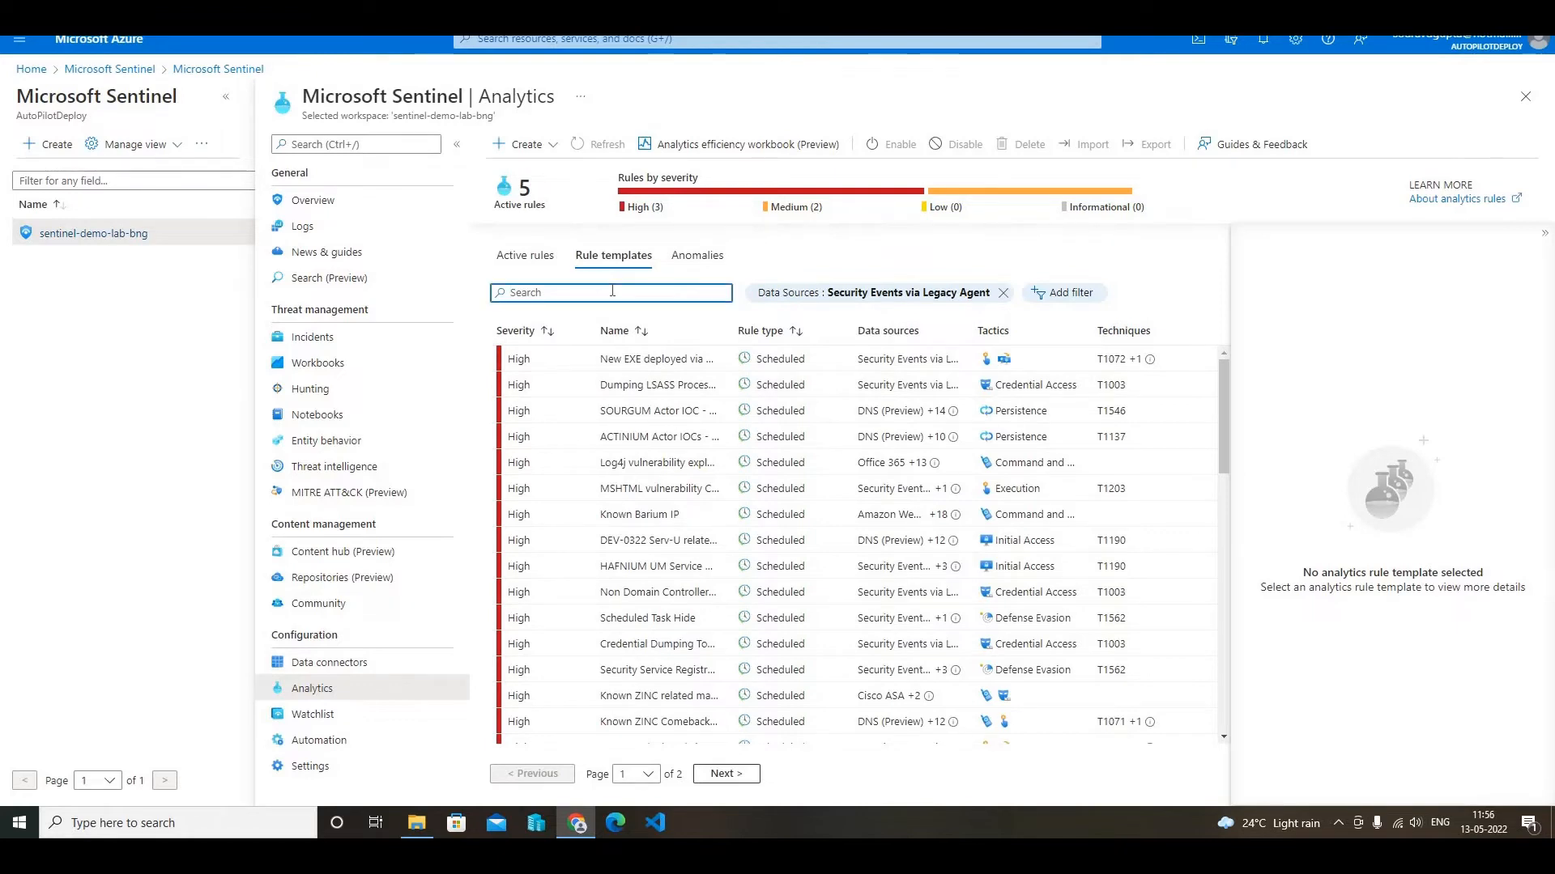
pyautogui.write('Rare ')
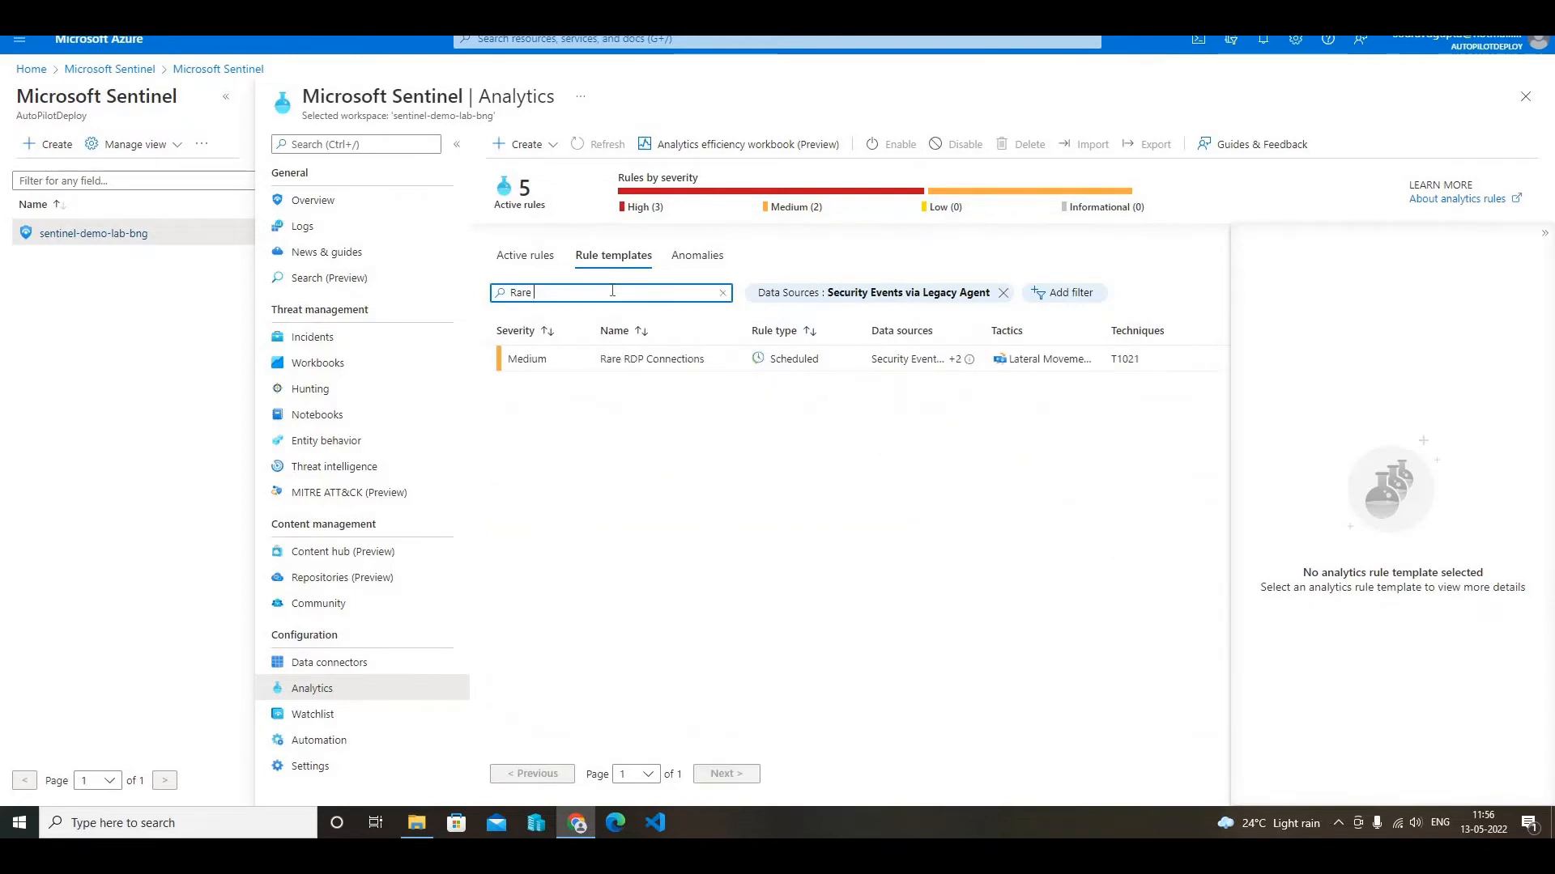
pyautogui.write('R')
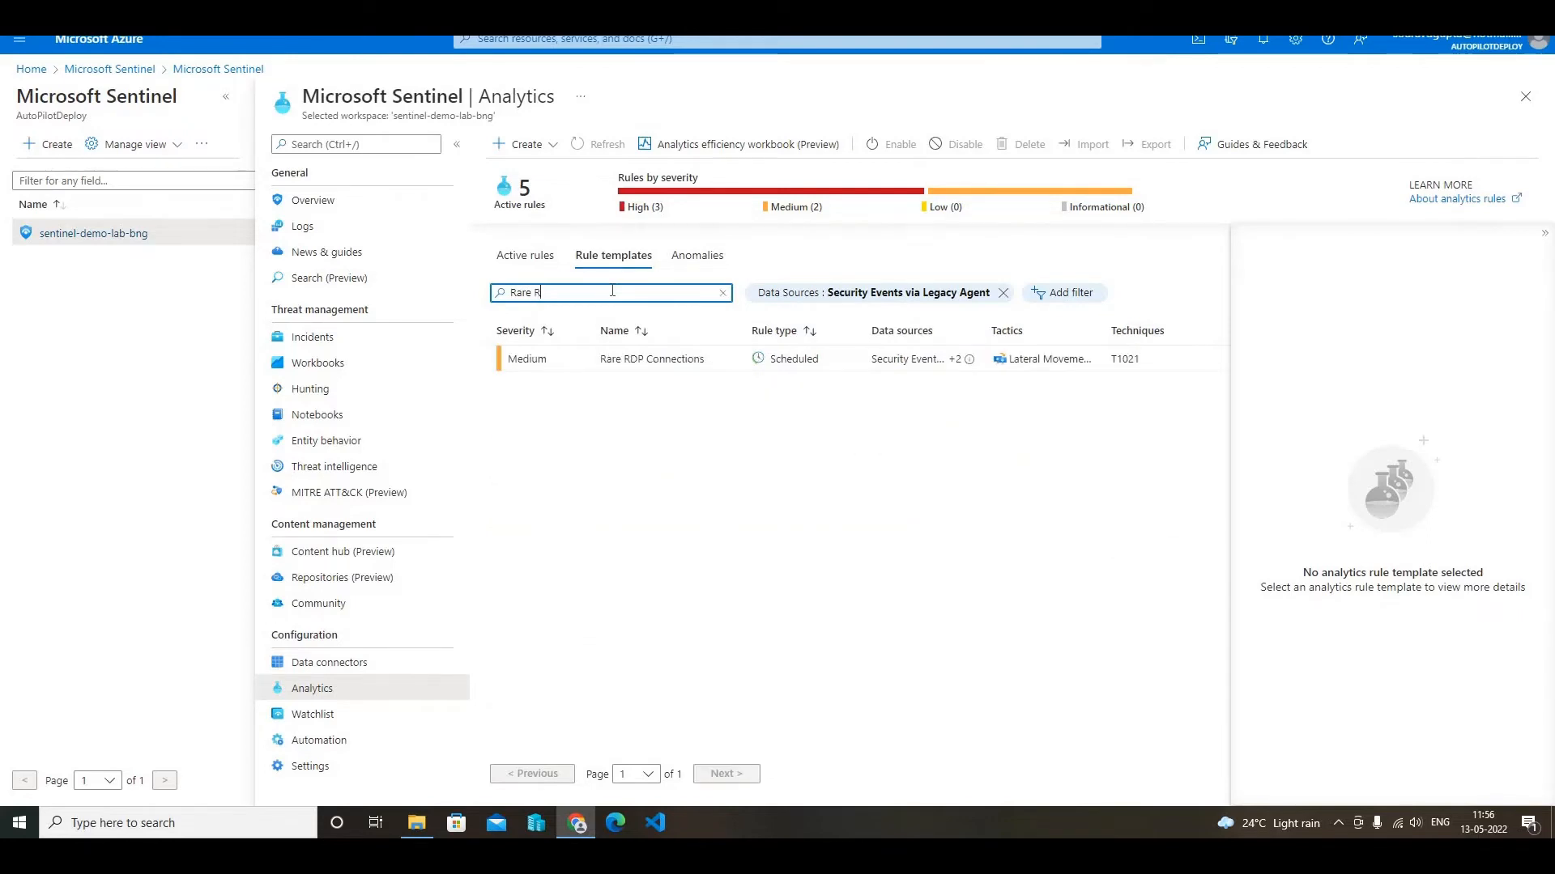
pyautogui.click(706, 358)
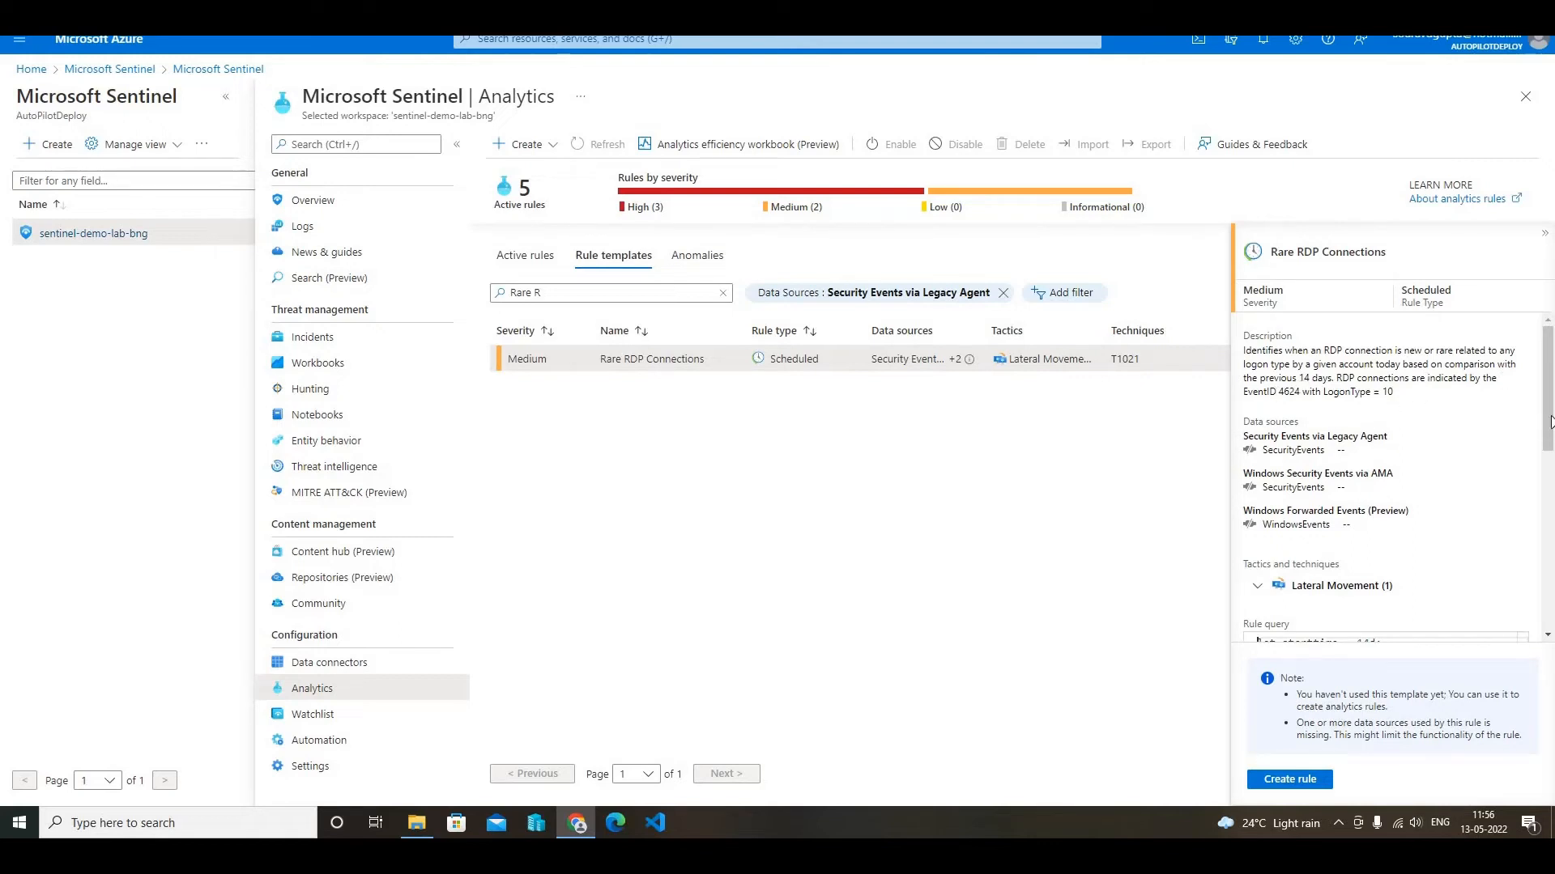
# - Review the Rare RDP Connections template details and start a rule from it, keeping the default general details
pyautogui.moveTo(1550, 421); pyautogui.dragTo(1552, 585)
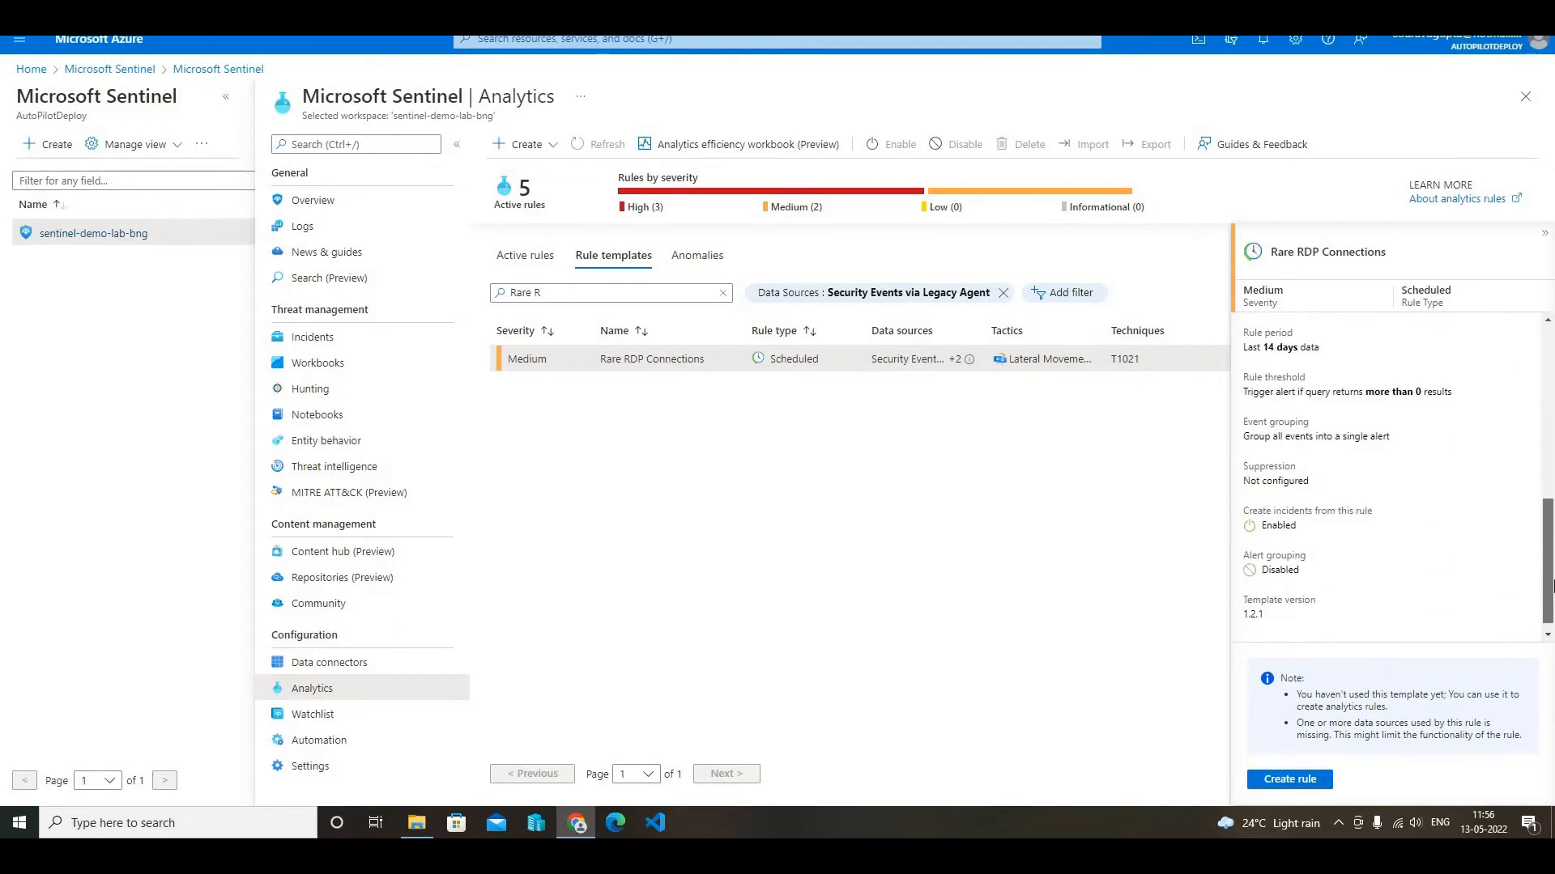
pyautogui.click(1546, 346)
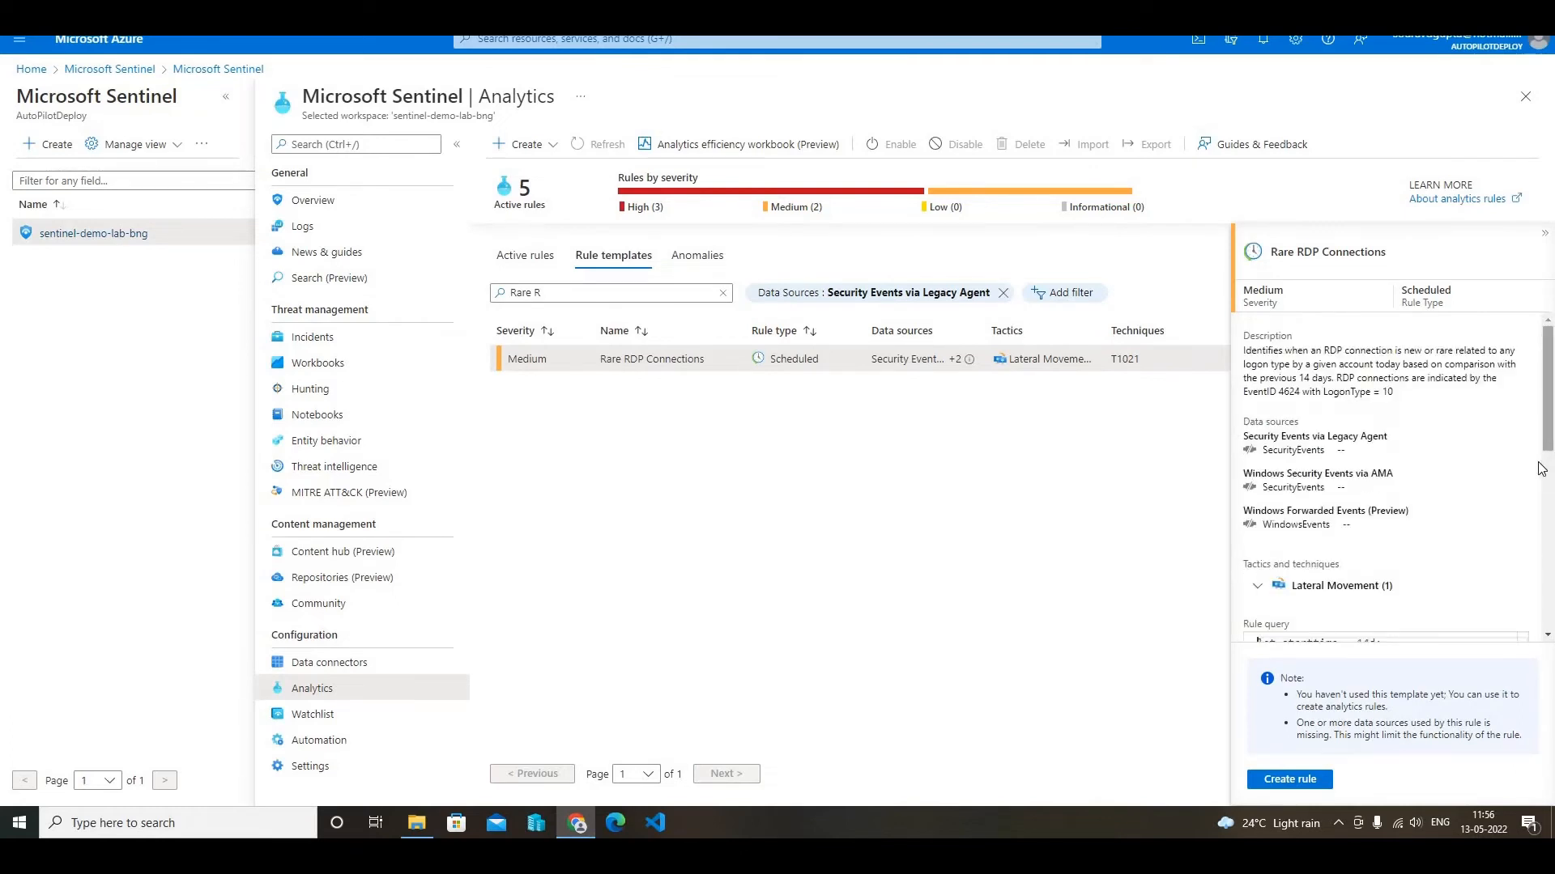
pyautogui.click(1289, 777)
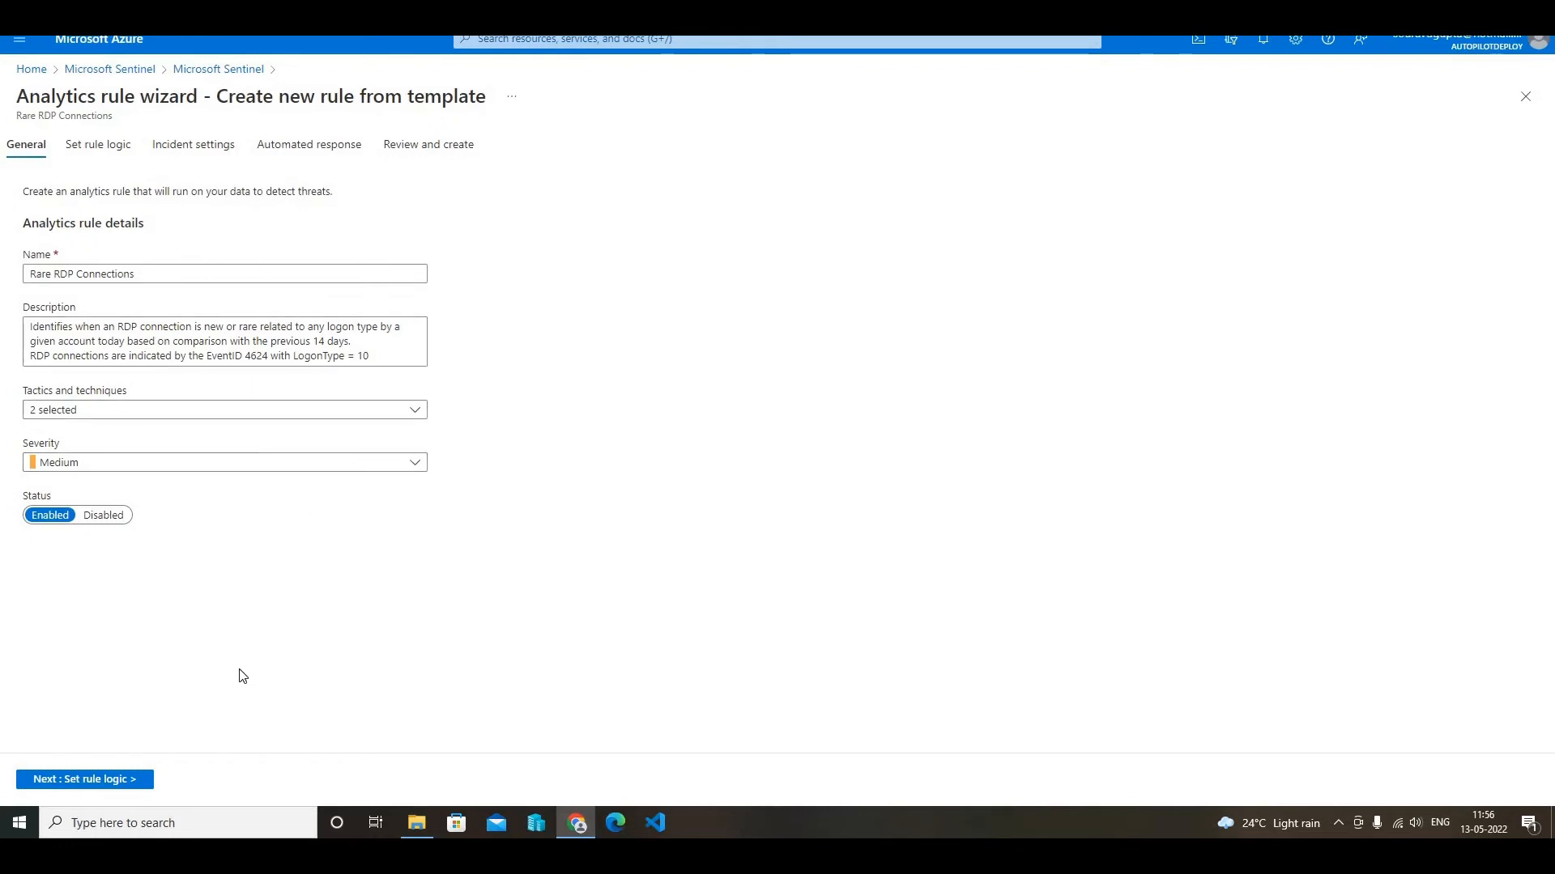
pyautogui.click(108, 781)
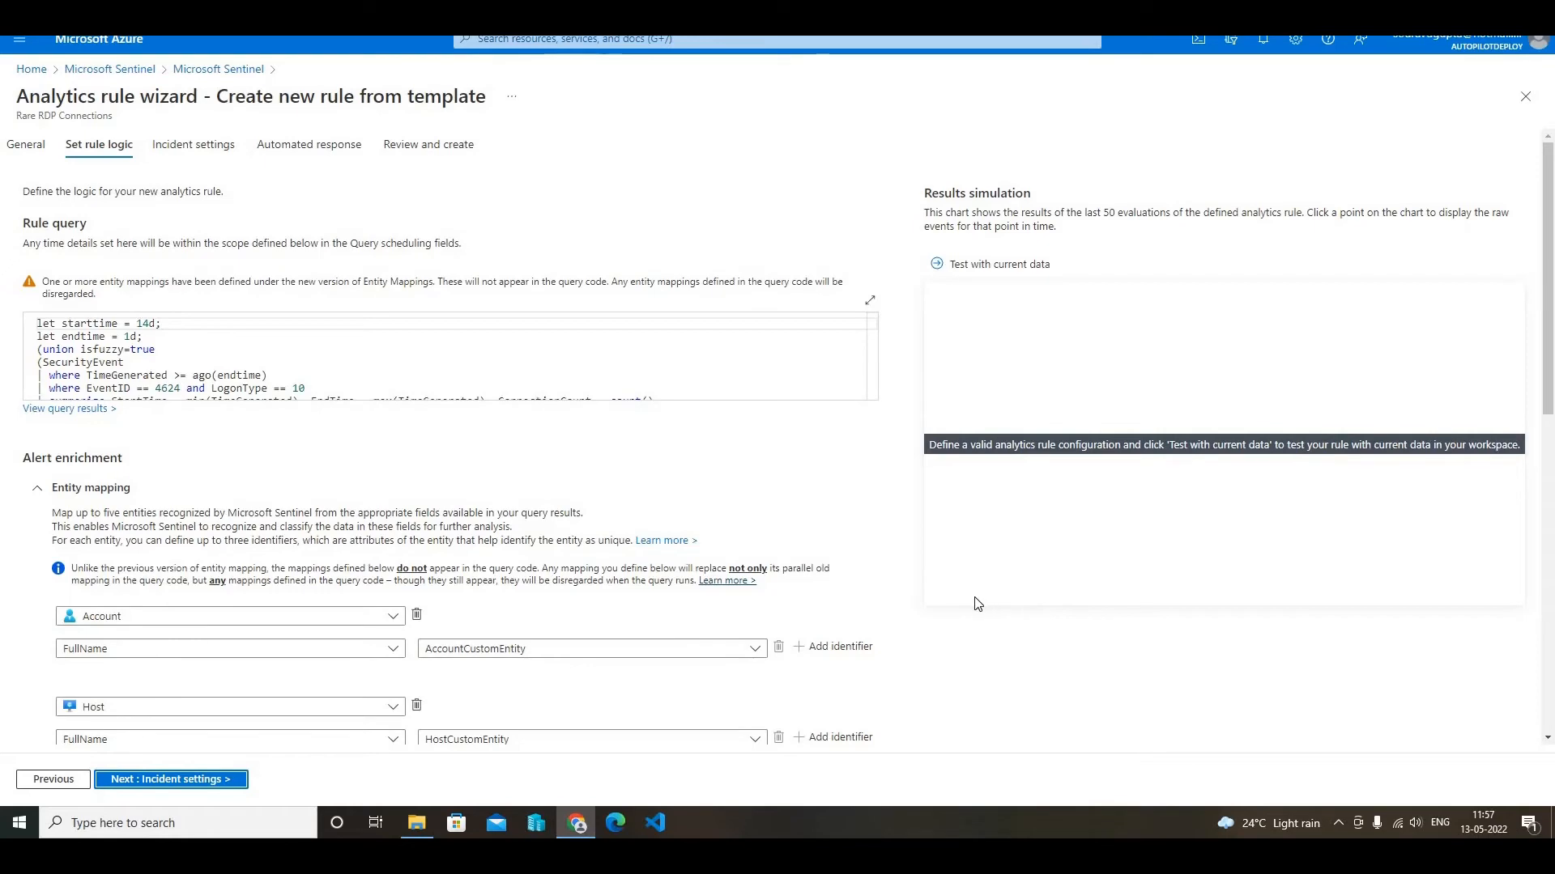
# - Review the rule's query, entity mapping and scheduling, and accept the default rule logic and incident settings
pyautogui.scroll(-5, 977, 603)
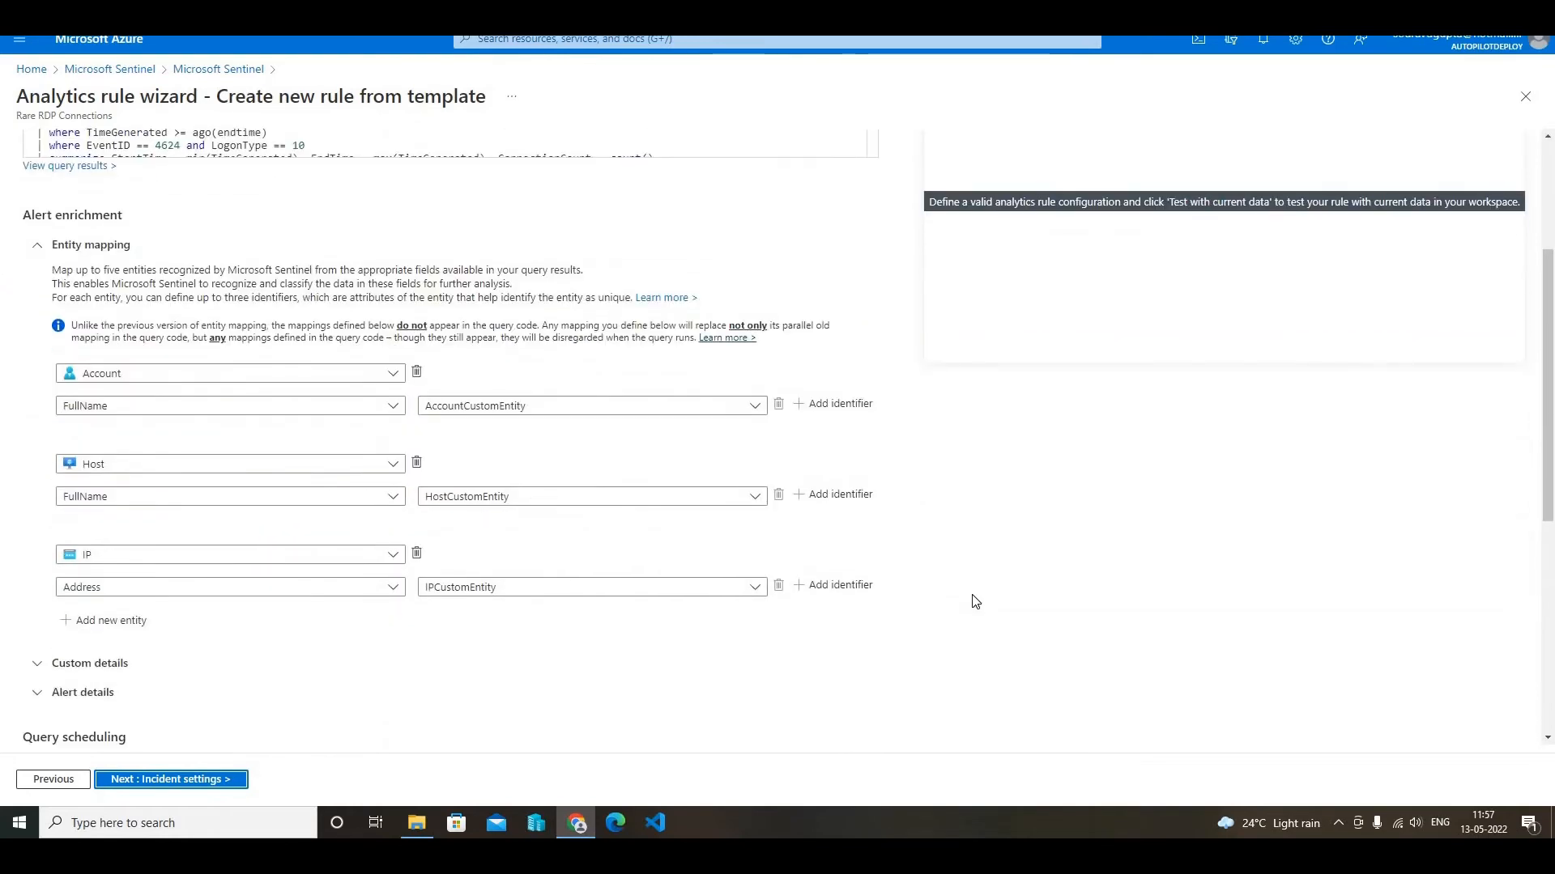
pyautogui.scroll(-4, 976, 601)
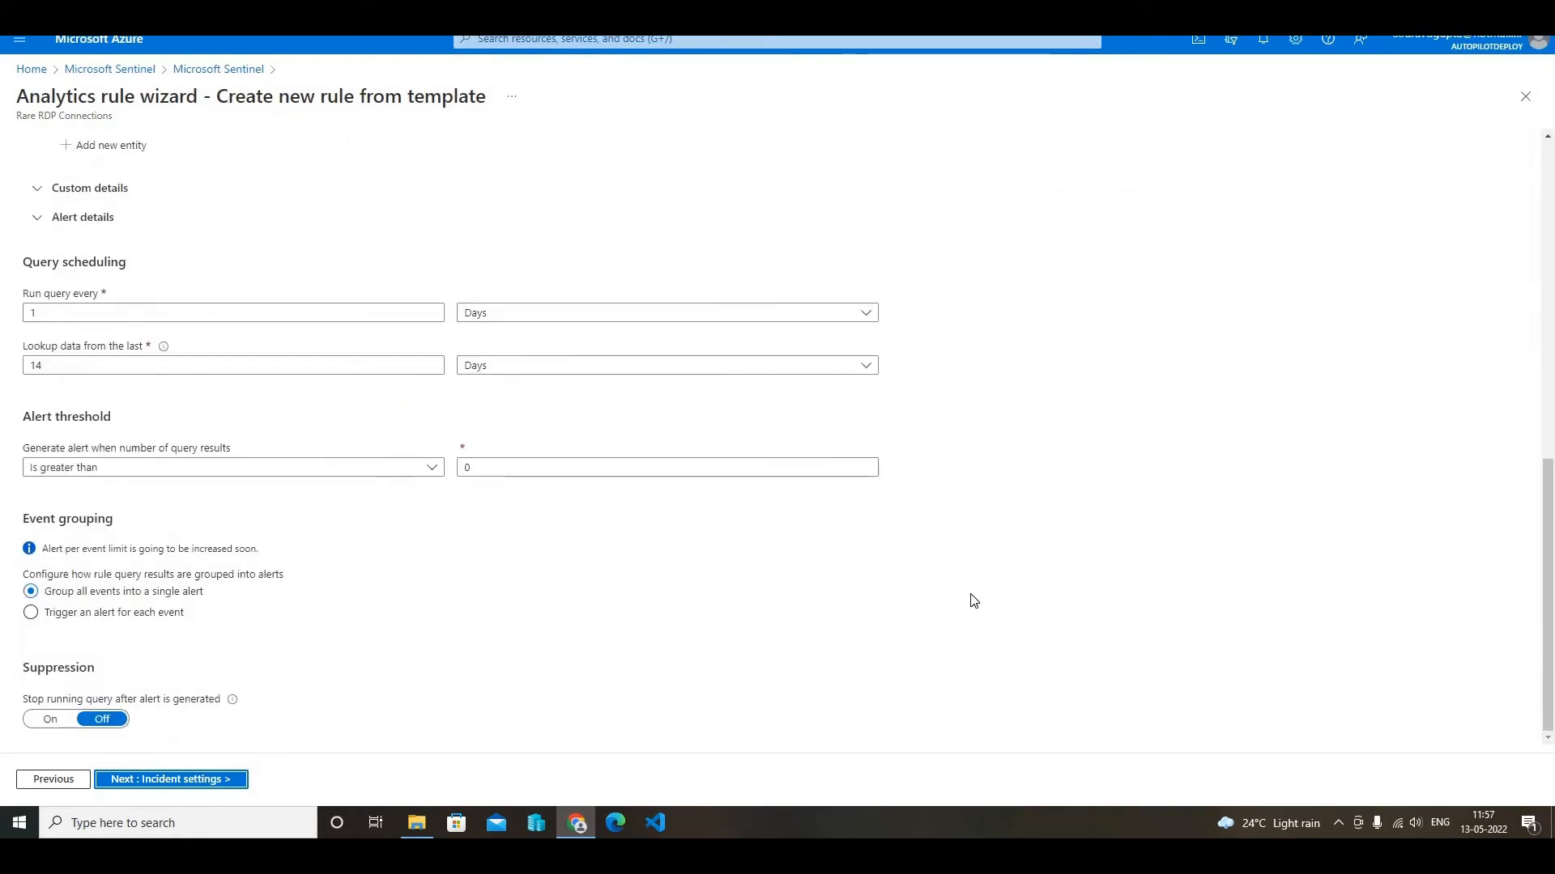
pyautogui.scroll(8, 952, 602)
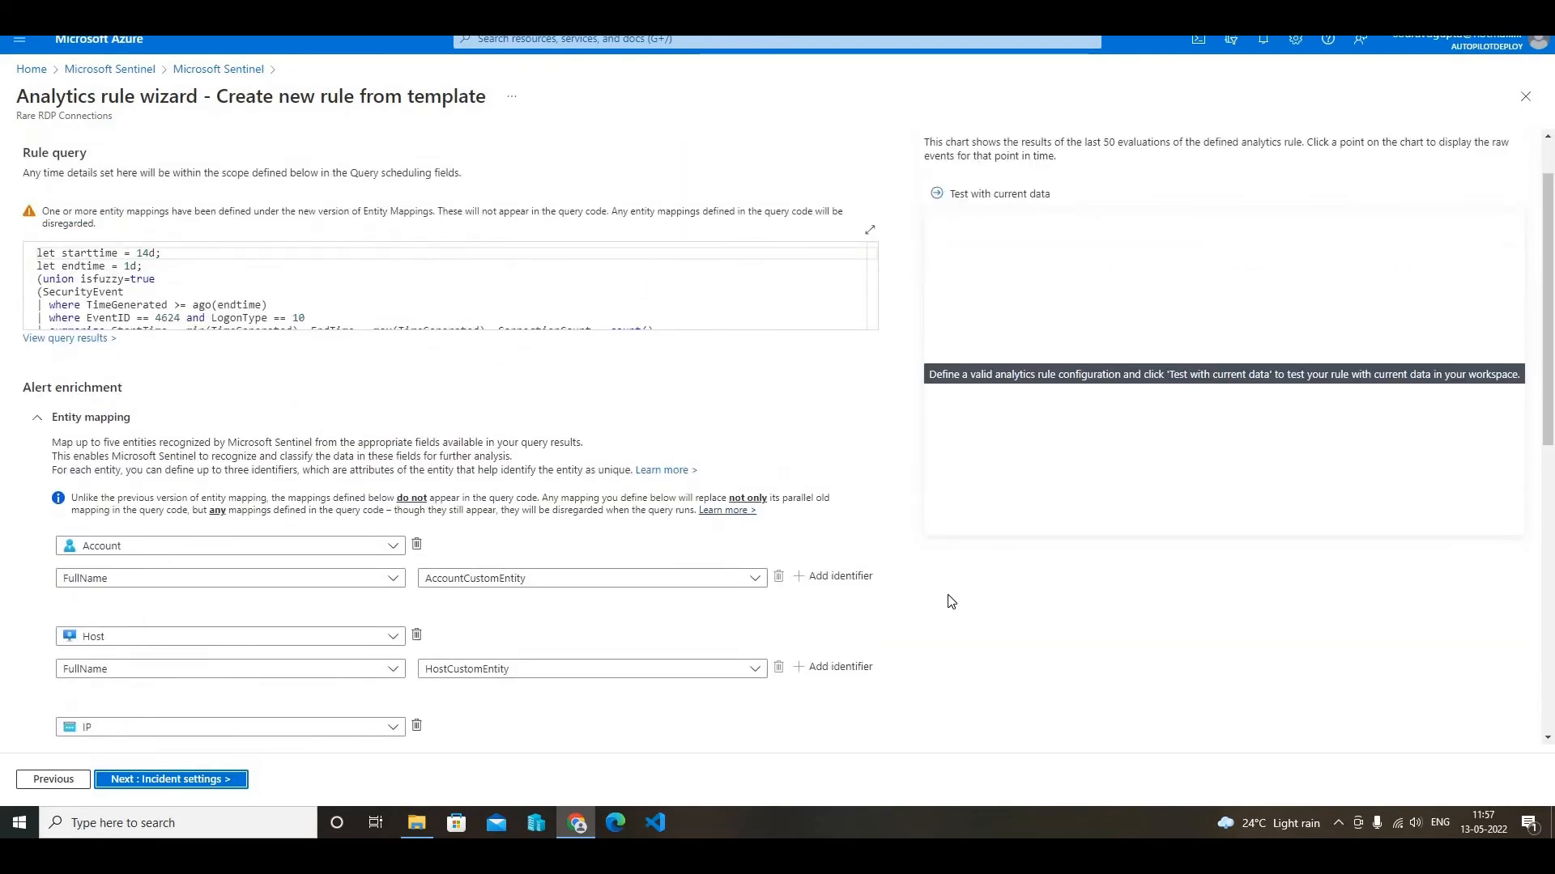
pyautogui.scroll(-4, 951, 601)
pyautogui.scroll(-4, 949, 601)
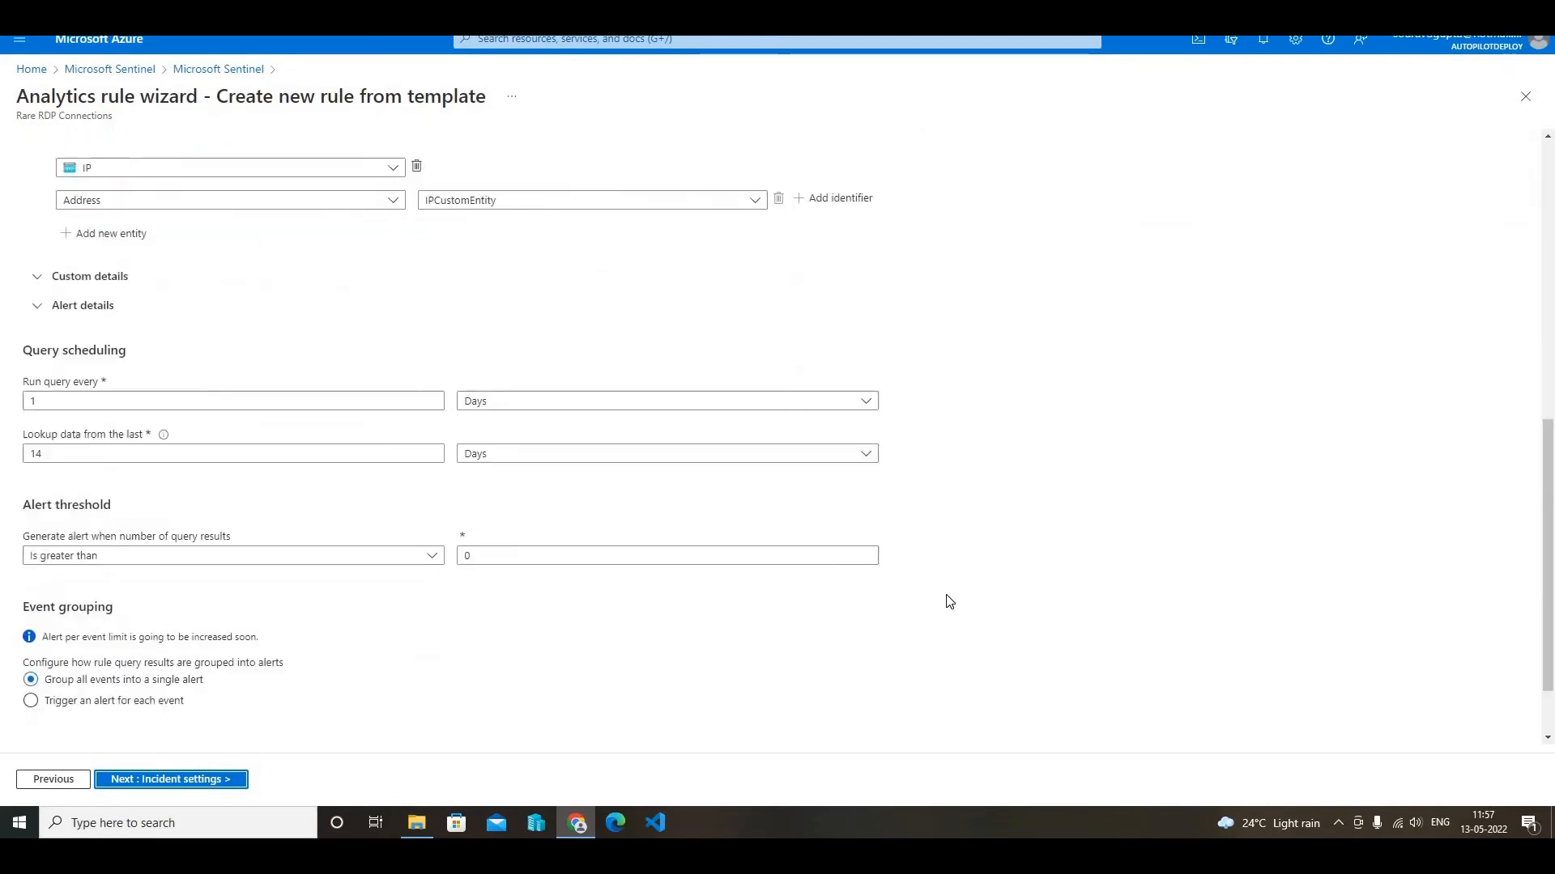
pyautogui.click(193, 781)
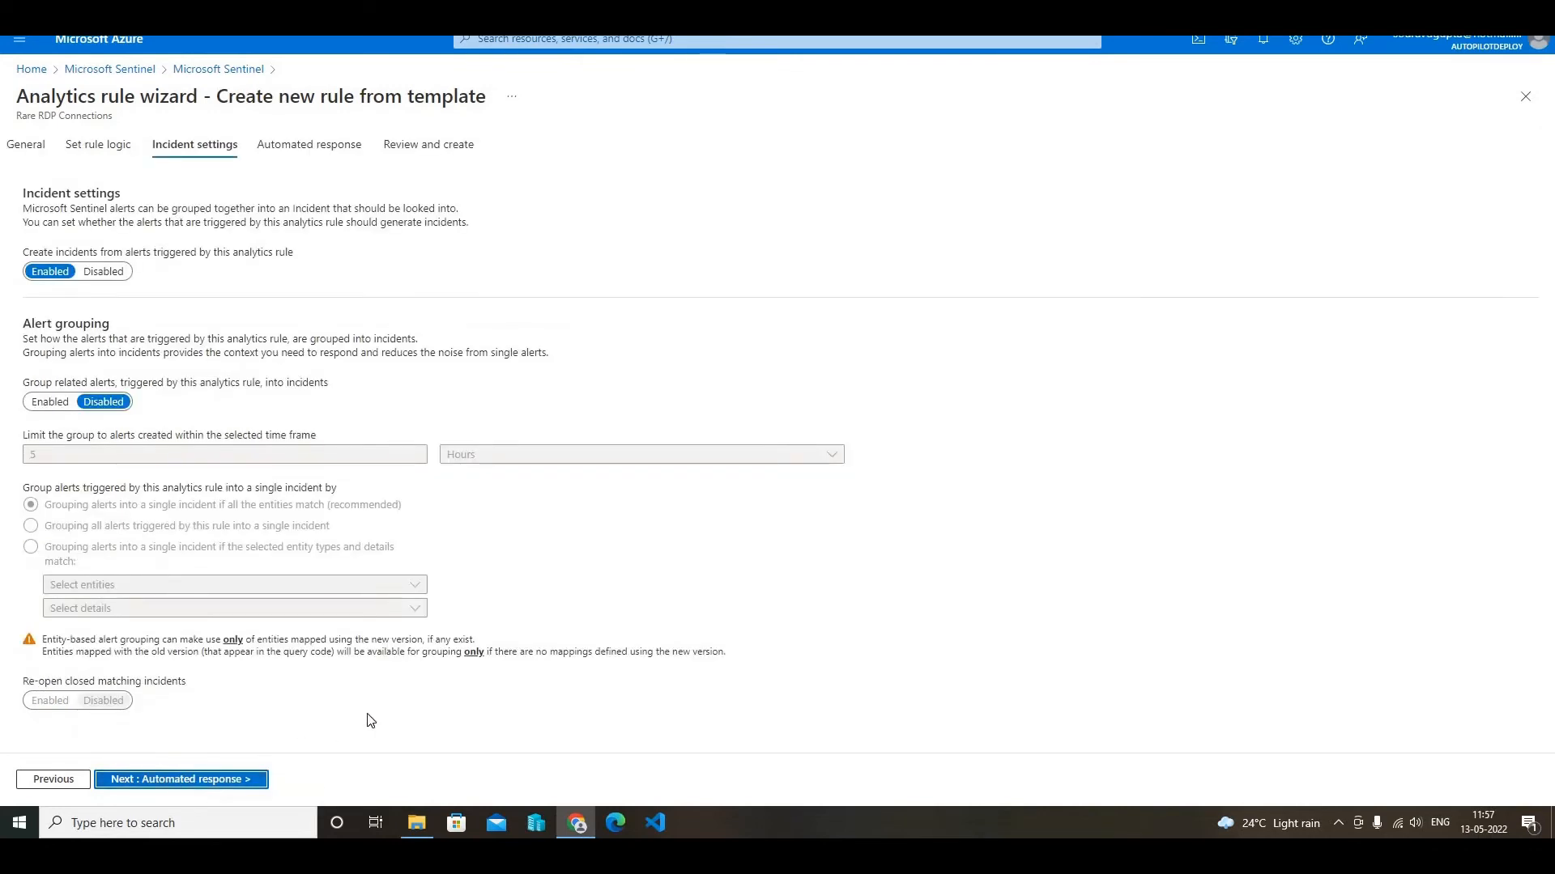
pyautogui.click(200, 780)
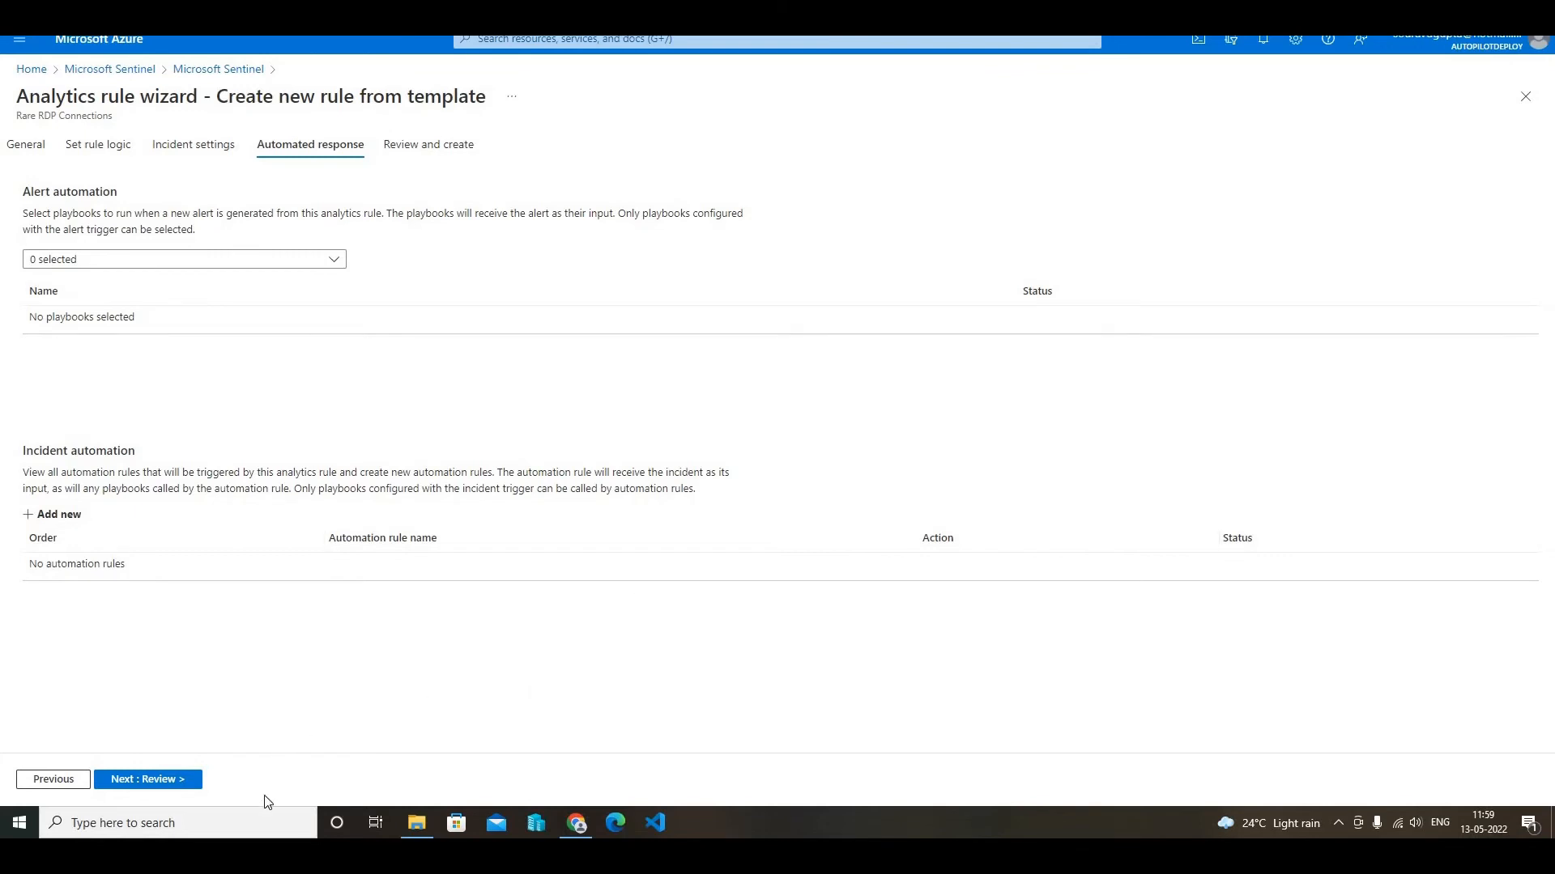
# - Create the Rare RDP Connections rule without any automated response and check the portal notifications for the save result
pyautogui.click(168, 781)
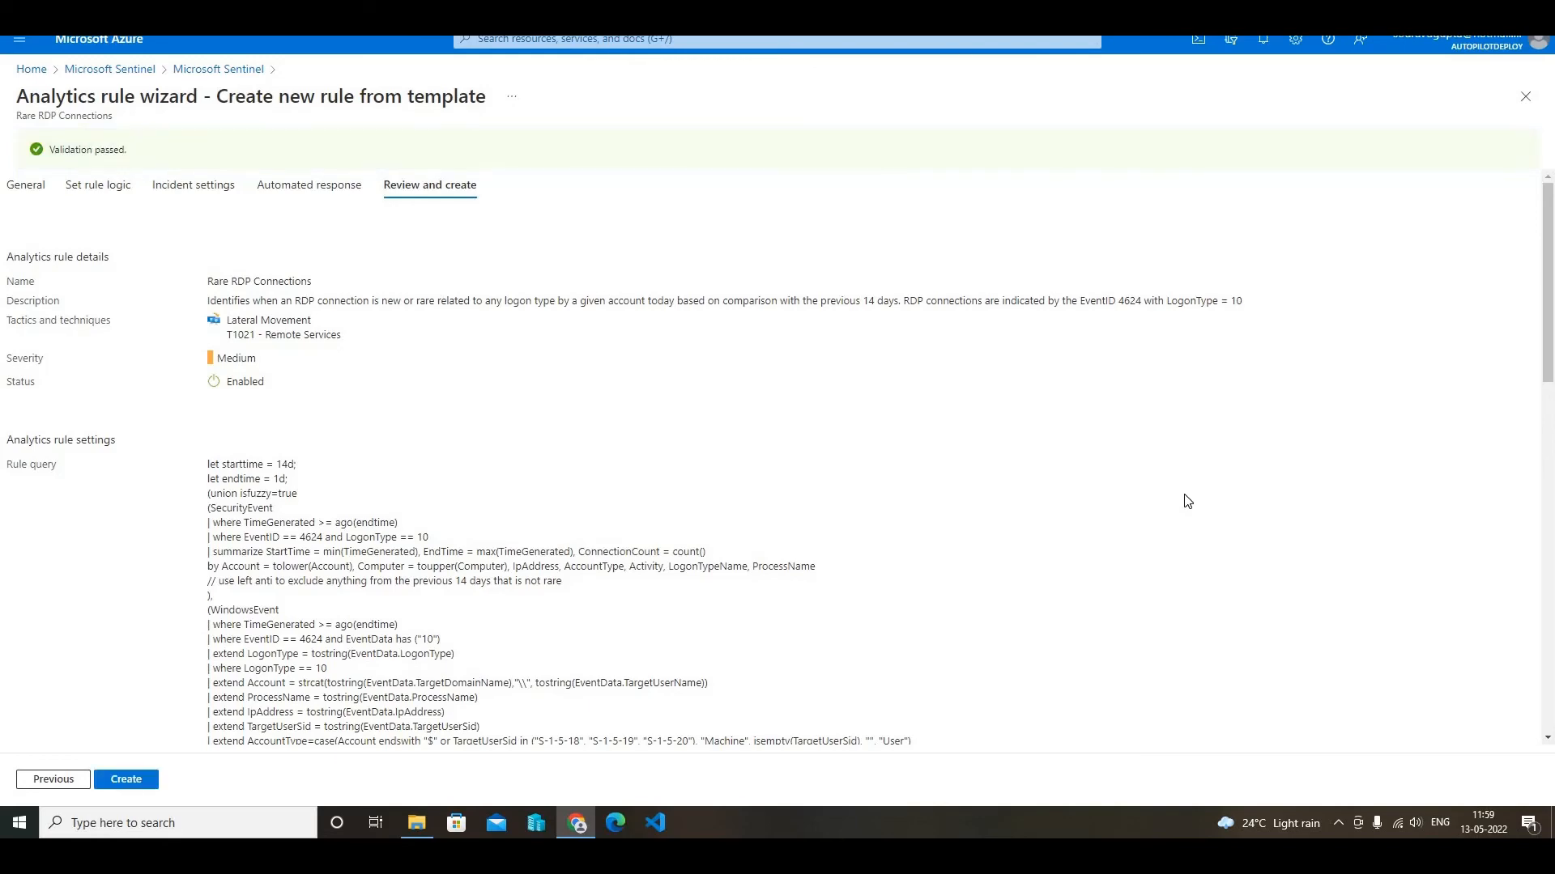
pyautogui.scroll(-15, 1187, 501)
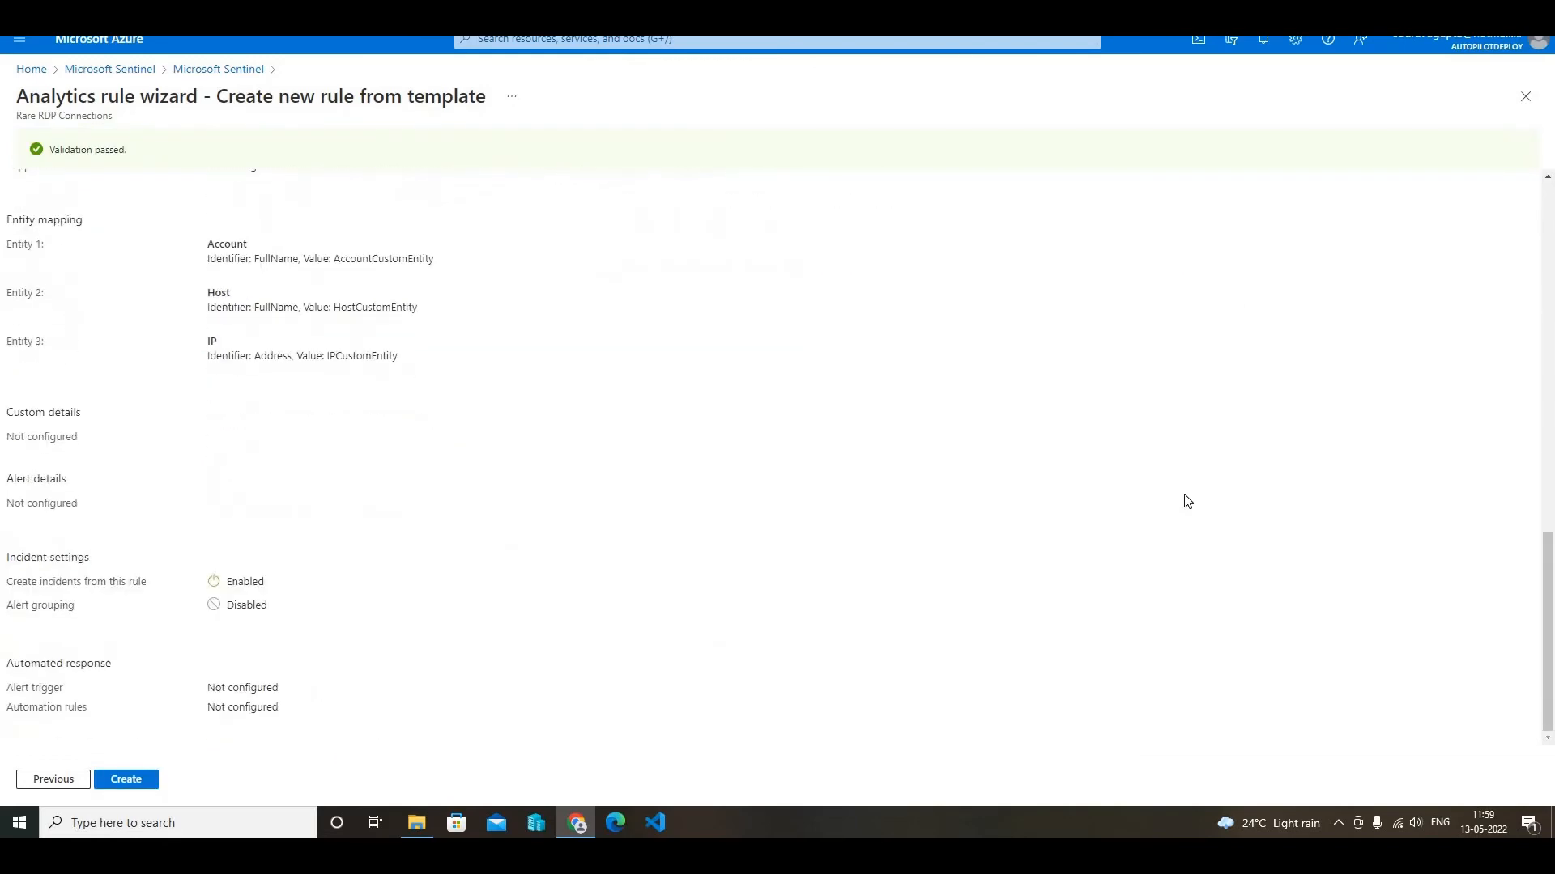
pyautogui.click(132, 782)
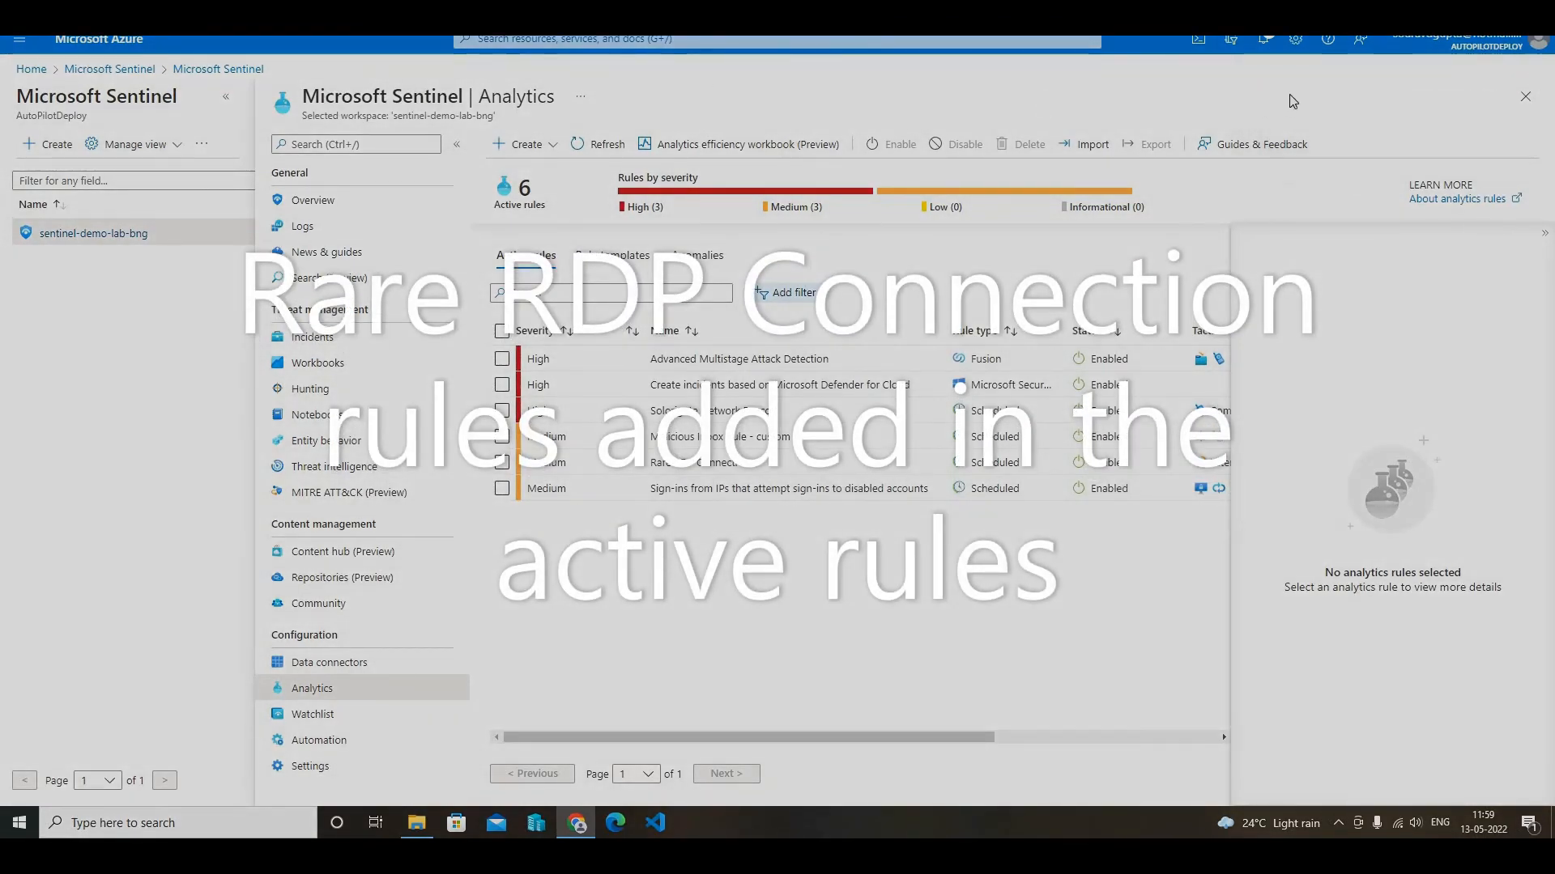
pyautogui.click(1263, 39)
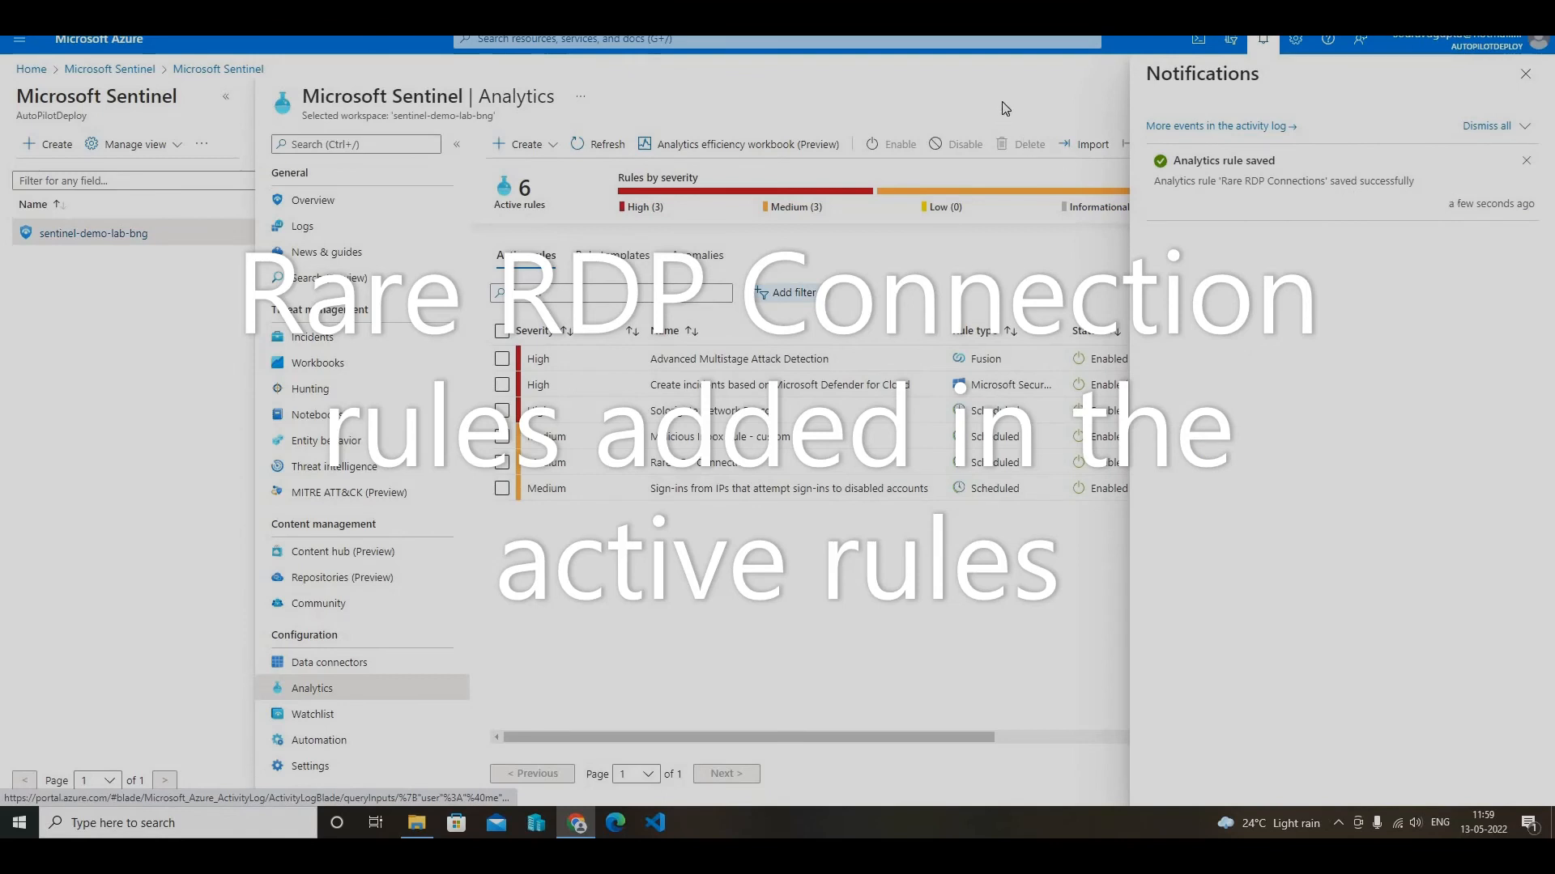
pyautogui.click(777, 178)
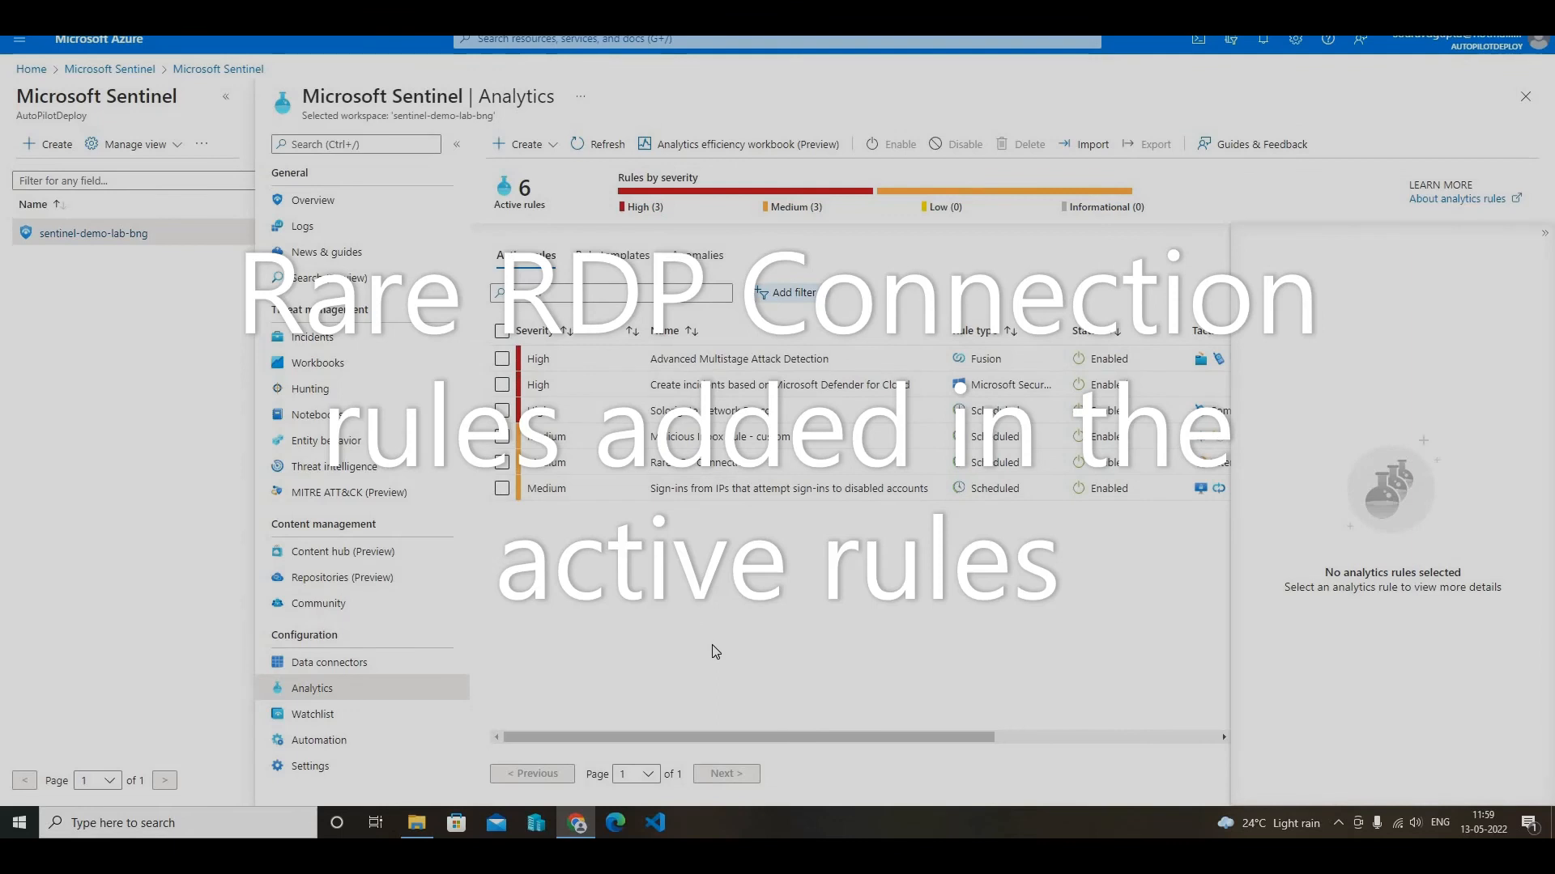